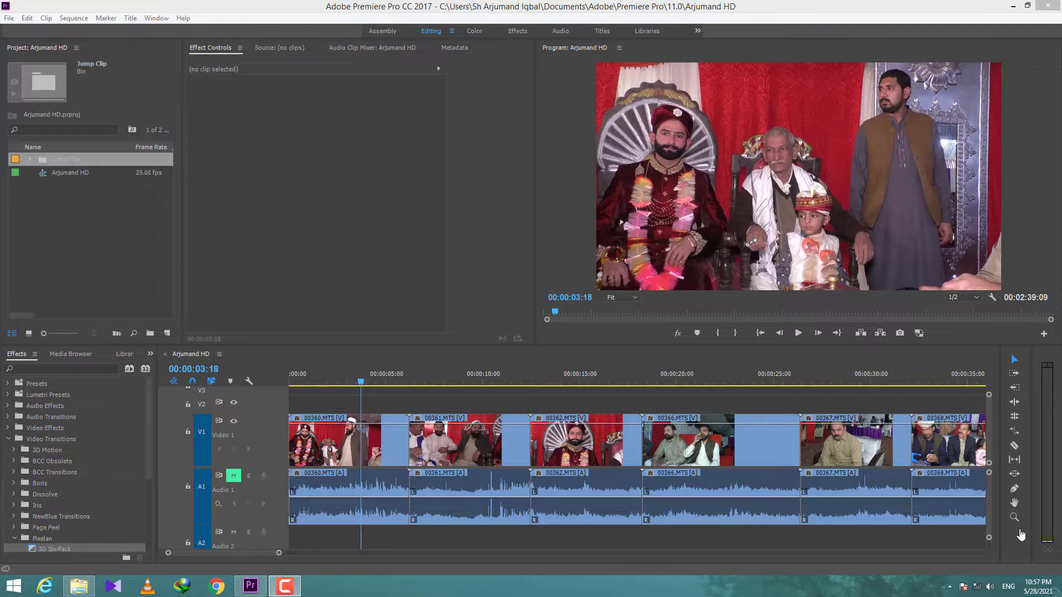
- Play the opening clips of the sequence and step the playhead back several frames from the cut before 00361.MTS
{"action": "left_click", "coordinate": [498, 399]}
{"action": "key", "text": "space"}
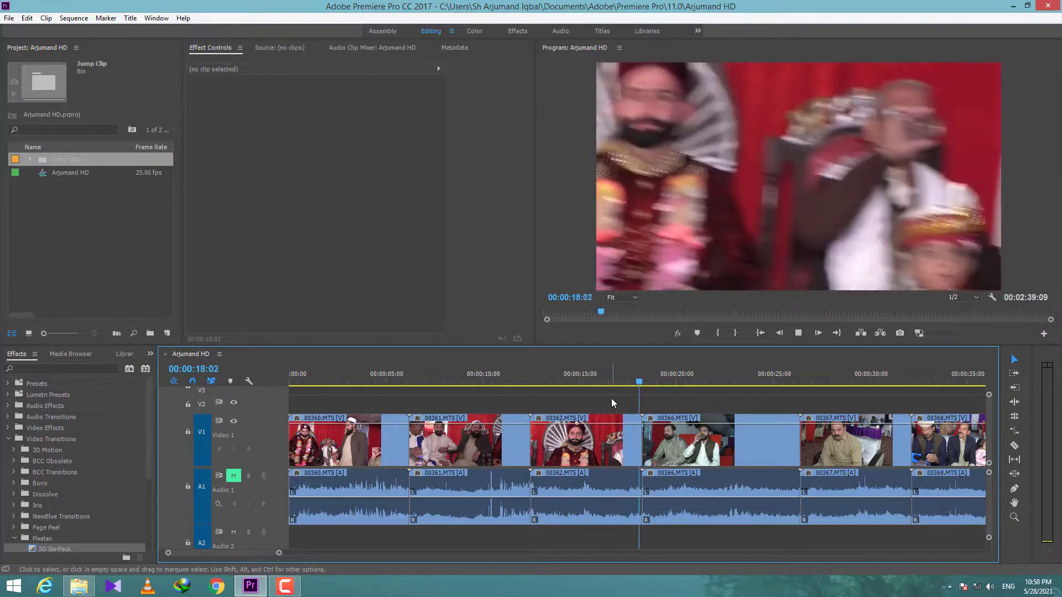
{"action": "key", "text": "space"}
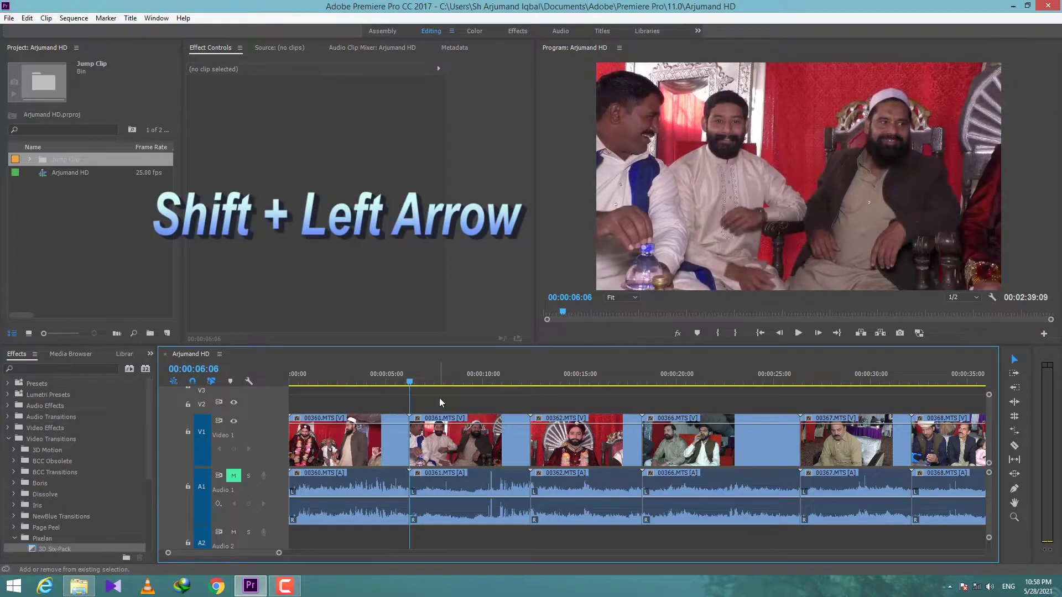
{"action": "key", "text": "shift+Left"}
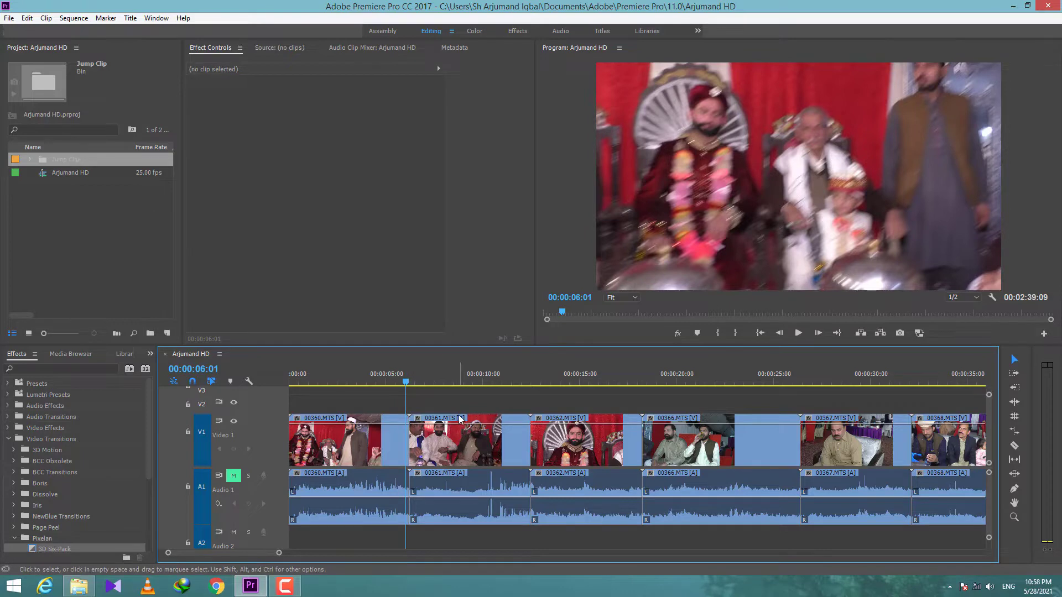
{"action": "key", "text": "Down"}
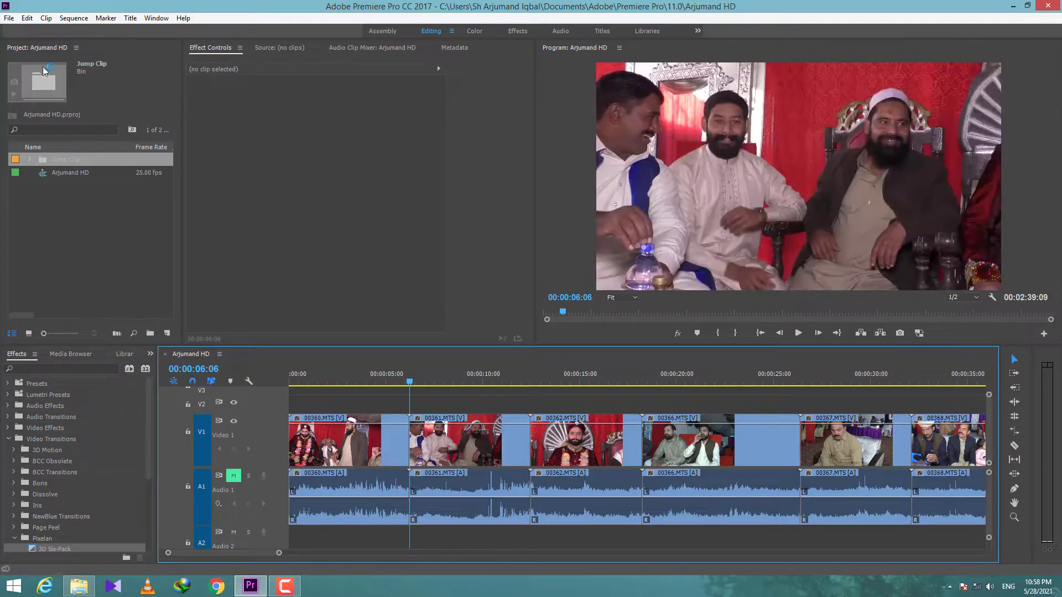
- Set the Step forward/back many playback preference to 15 frames
{"action": "left_click", "coordinate": [25, 19]}
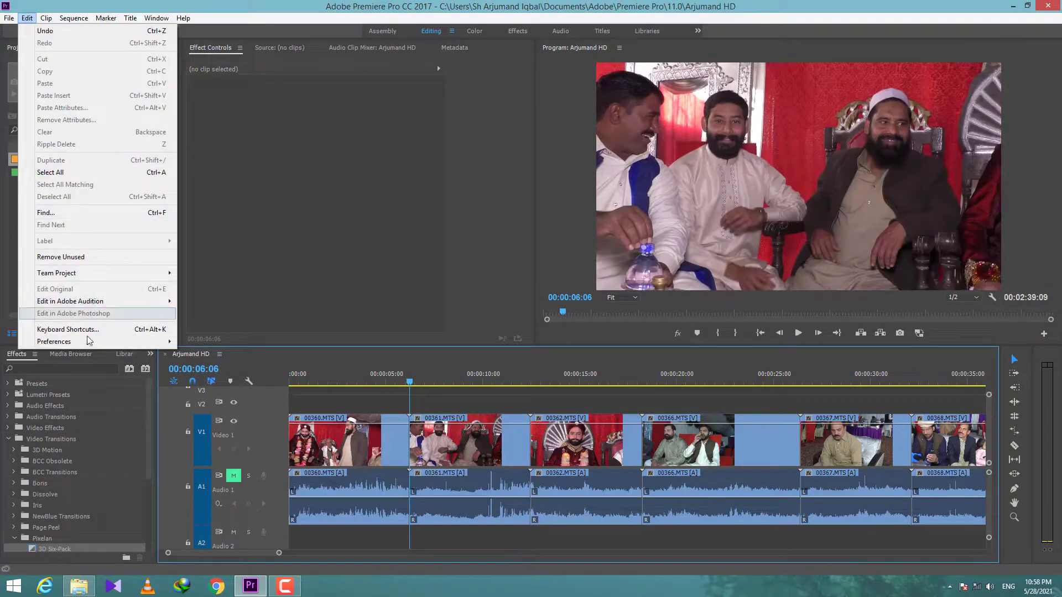
{"action": "mouse_move", "coordinate": [110, 347]}
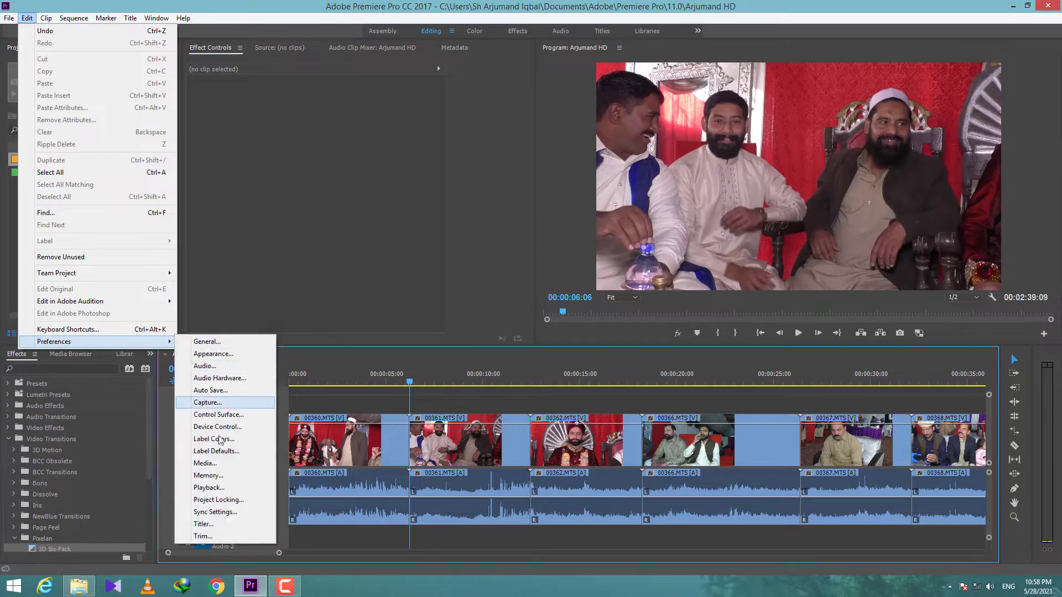
{"action": "left_click", "coordinate": [207, 488]}
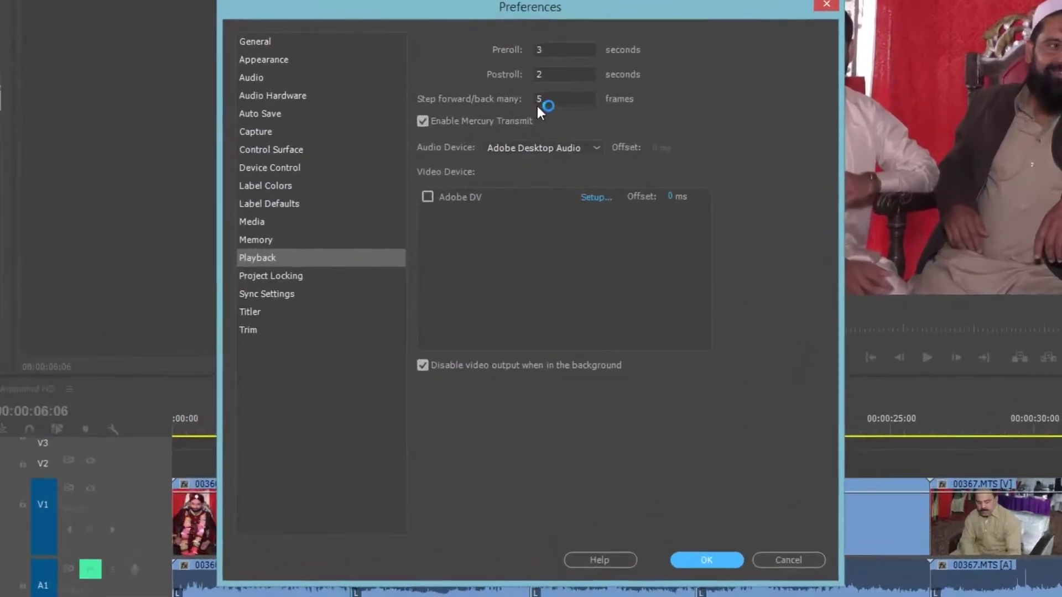
{"action": "double_click", "coordinate": [541, 100]}
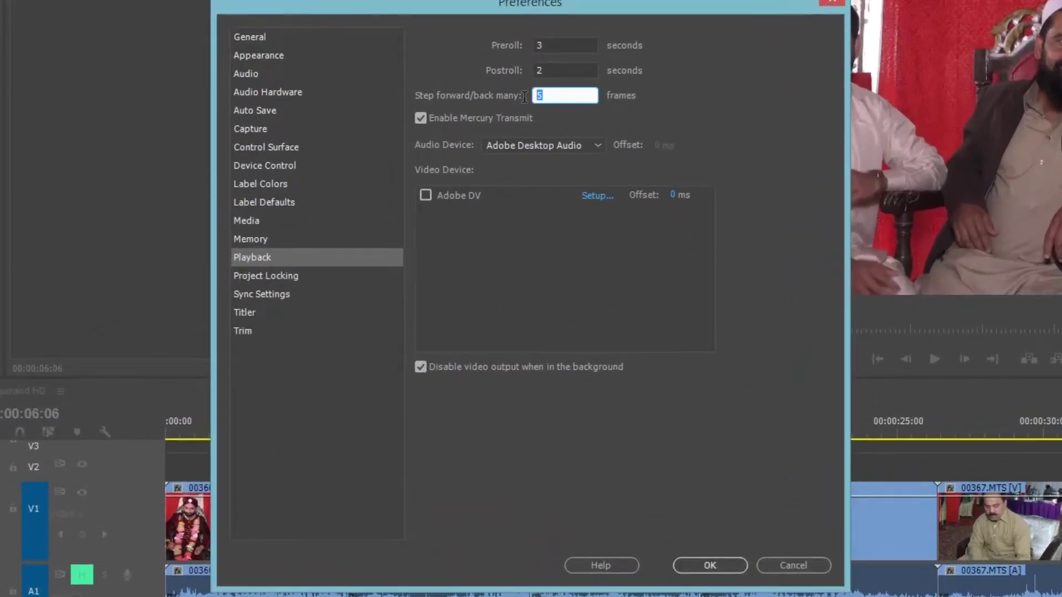
{"action": "type", "text": "15"}
{"action": "left_click", "coordinate": [722, 566]}
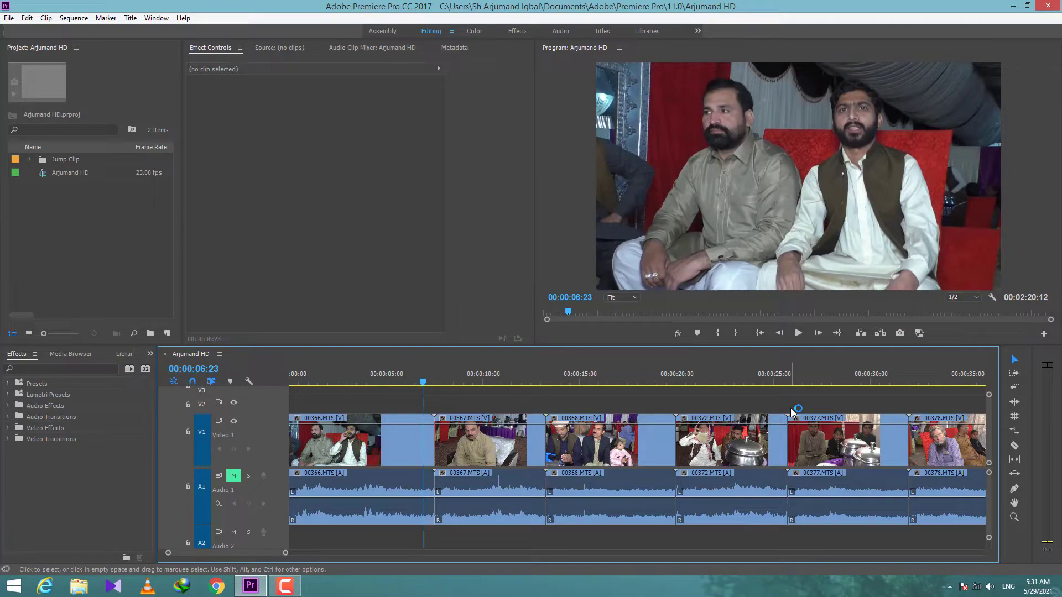
- Ripple trim the last 15 frames of clip 00366.MTS, measured back from its cut with 00367.MTS
{"action": "key", "text": "Down"}
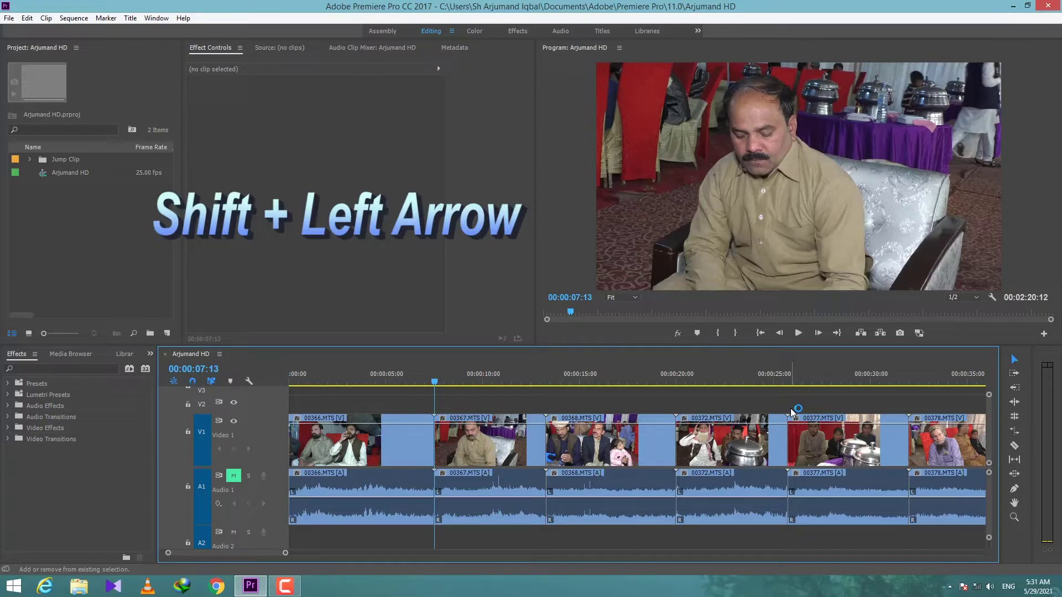
{"action": "key", "text": "shift+Left"}
{"action": "key", "text": "shift+Left"}
{"action": "key", "text": "shift+Left"}
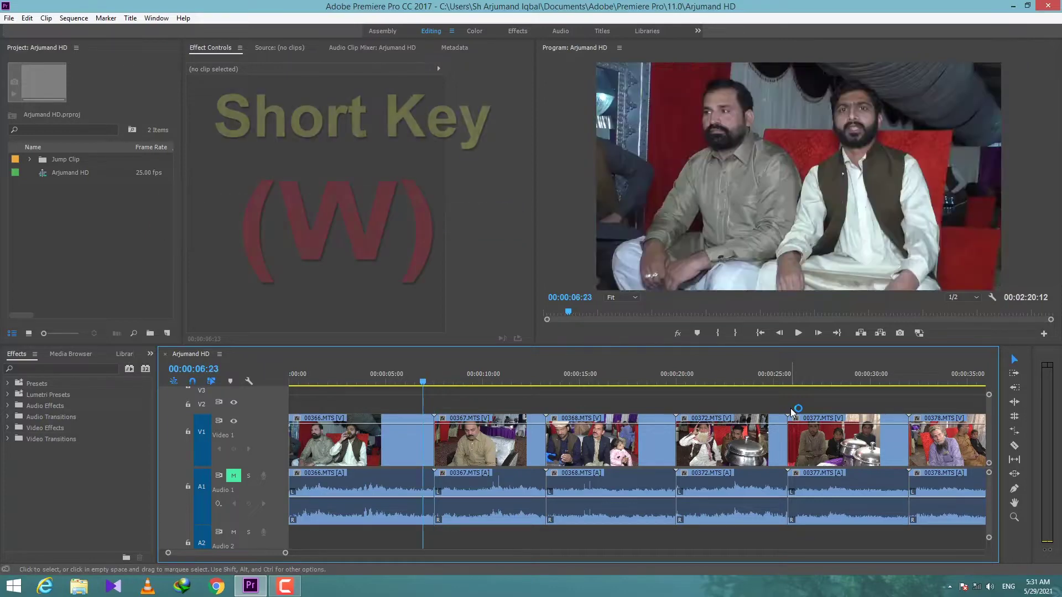
{"action": "key", "text": "w"}
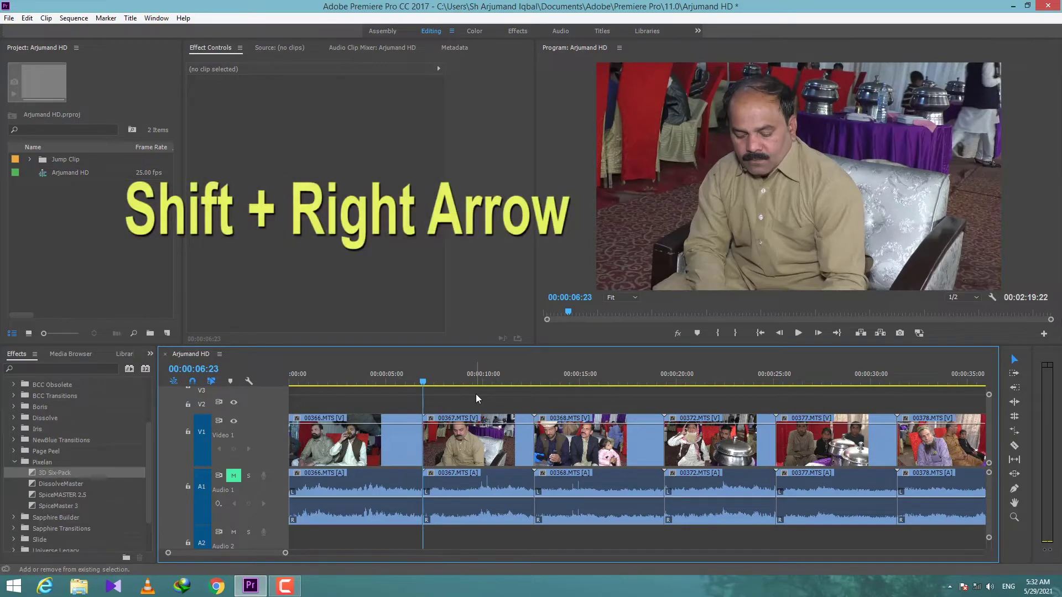
- Ripple trim the first 15 frames off the start of clip 00367.MTS
{"action": "key", "text": "shift+Right"}
{"action": "key", "text": "shift+Right"}
{"action": "key", "text": "shift+Right"}
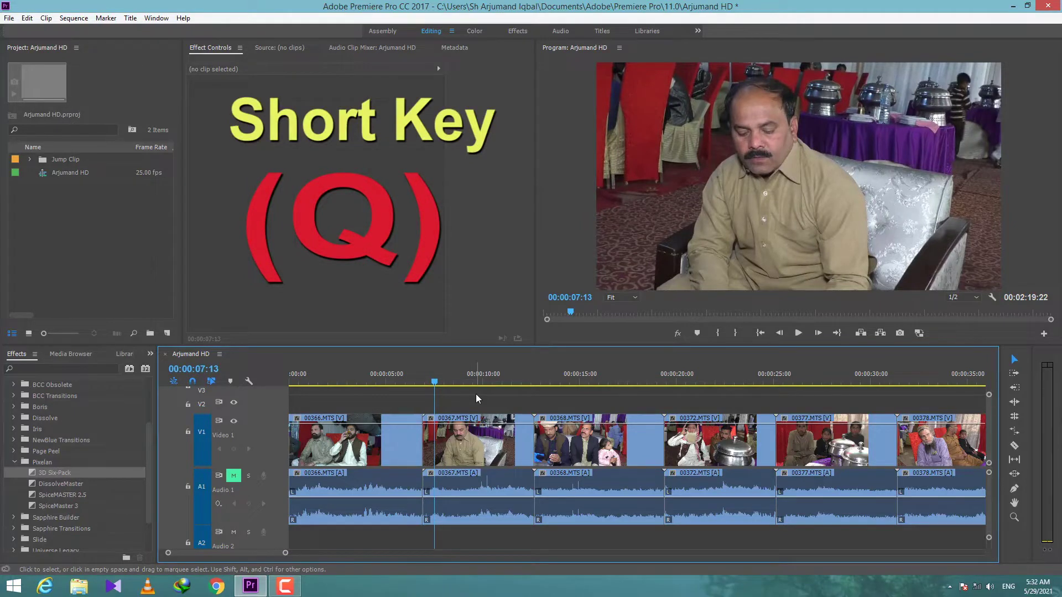
{"action": "key", "text": "q"}
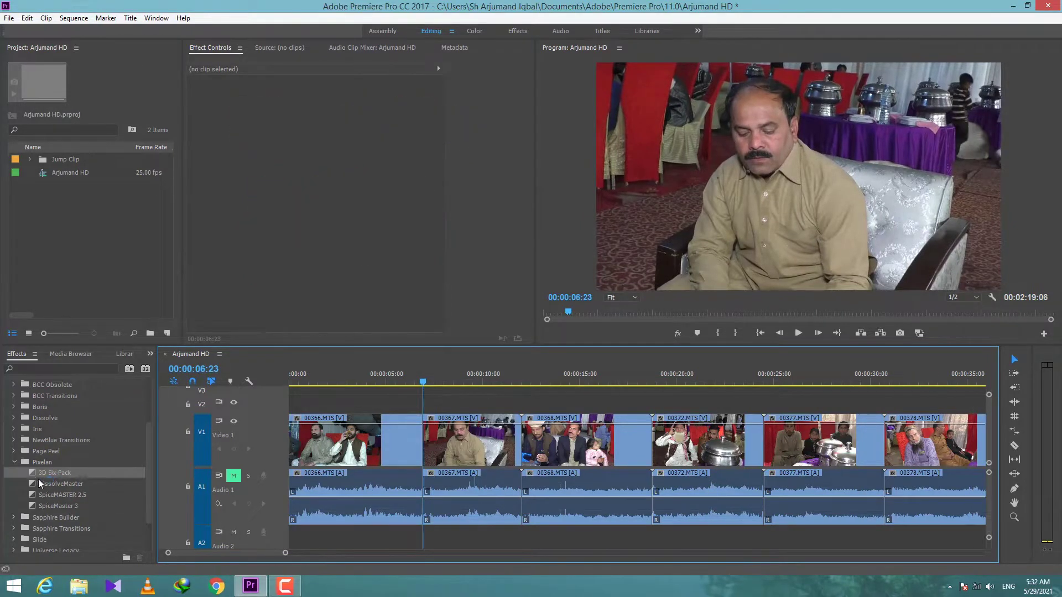
- Apply the Pixelan 3D Six-Pack transition at the cut between 00366.MTS and 00367.MTS, accept its settings and play it back
{"action": "left_click_drag", "start_coordinate": [35, 475], "coordinate": [424, 439]}
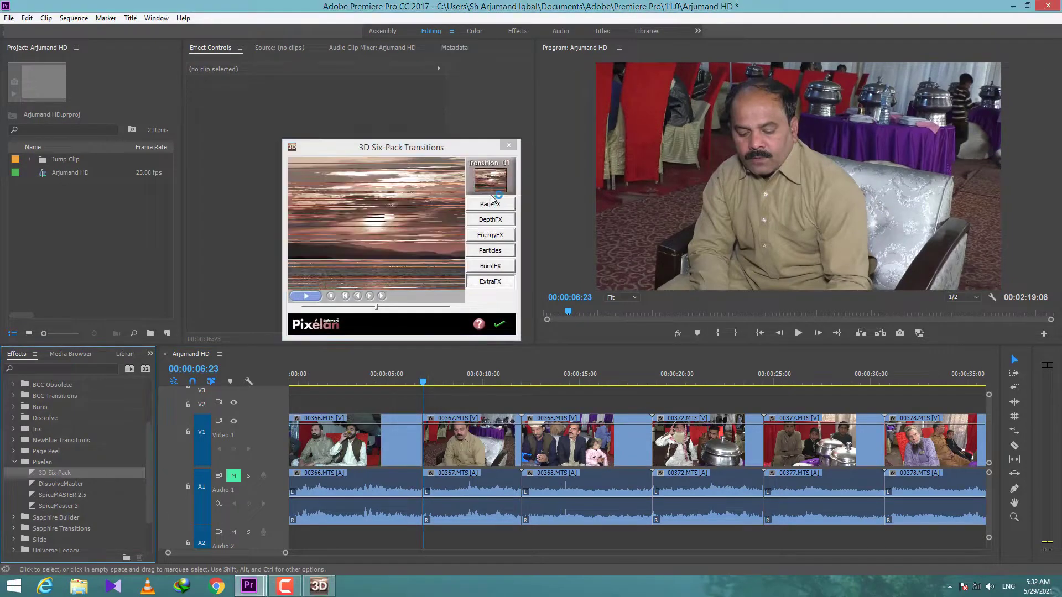
{"action": "left_click", "coordinate": [500, 230]}
{"action": "left_click", "coordinate": [532, 326]}
{"action": "left_click", "coordinate": [500, 325]}
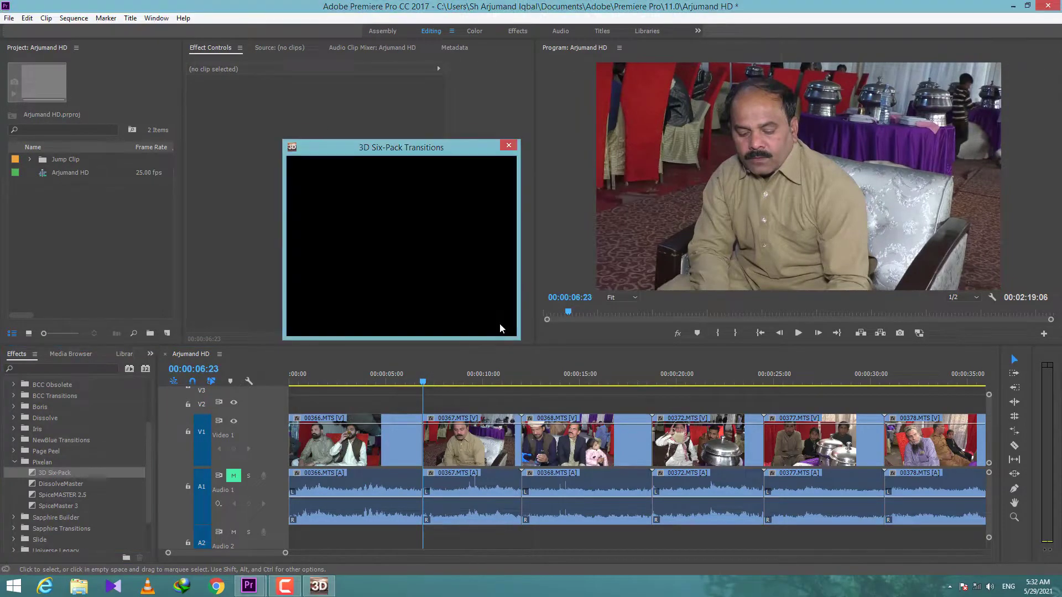
{"action": "left_click", "coordinate": [407, 376]}
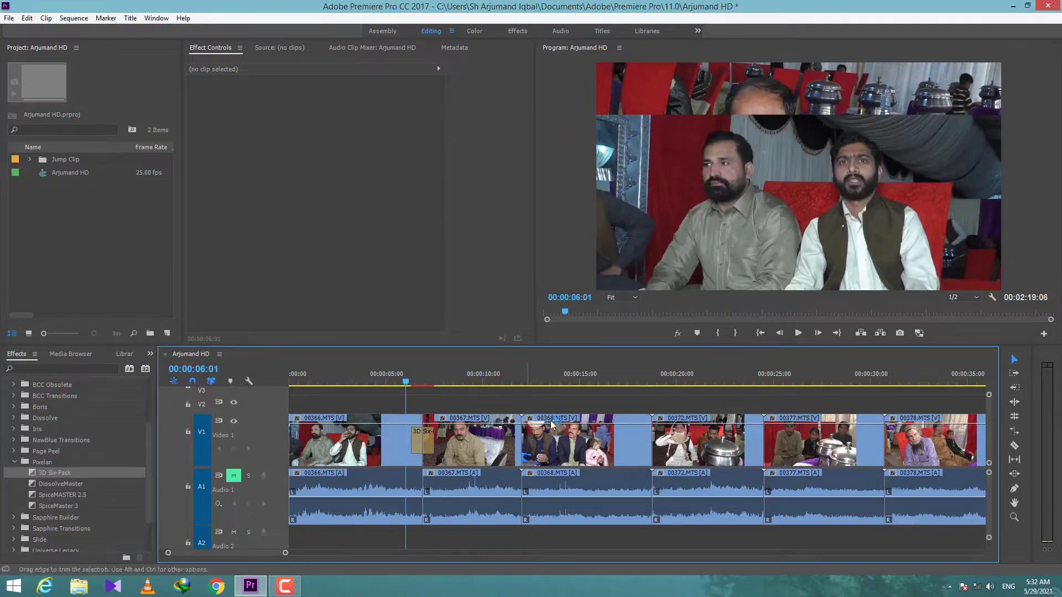
{"action": "key", "text": "space"}
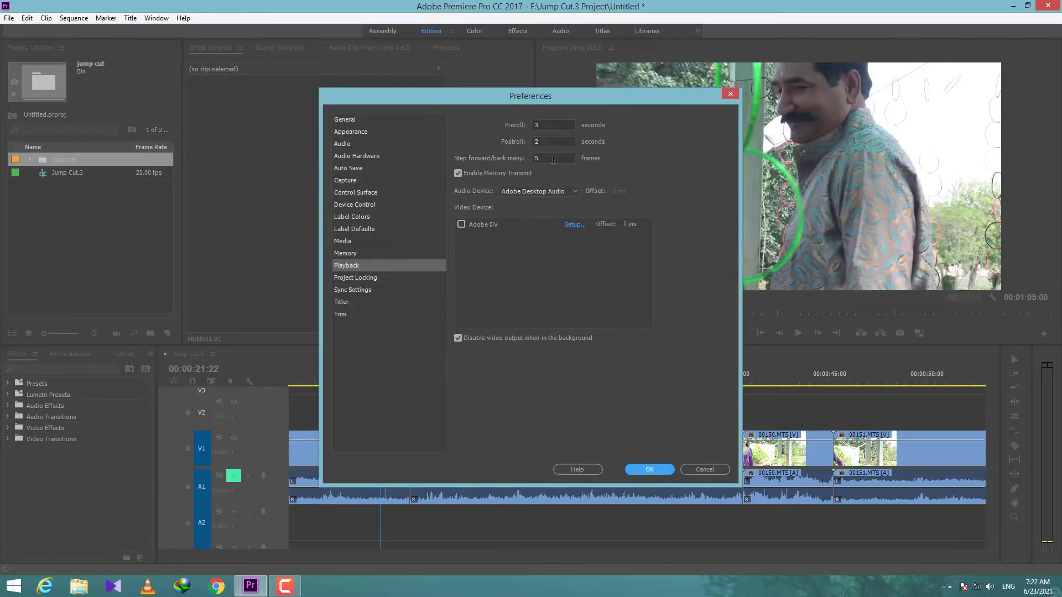
- Set the Step forward/back many value to 15 frames in the playback preferences of the Jump Cut.3 project
{"action": "left_click_drag", "start_coordinate": [553, 160], "coordinate": [531, 159]}
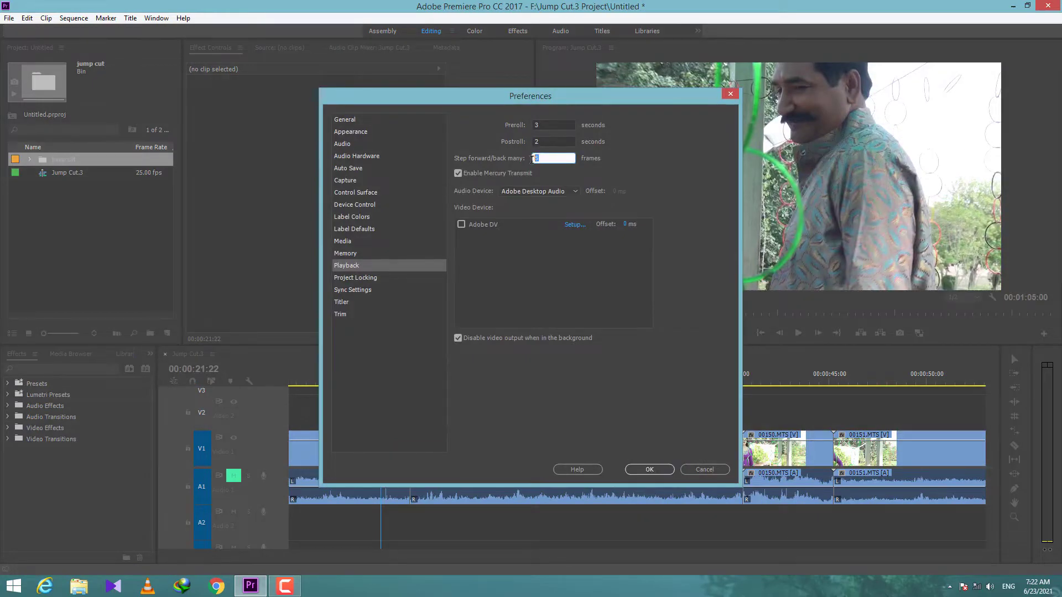
{"action": "type", "text": "15"}
{"action": "left_click_drag", "start_coordinate": [538, 158], "coordinate": [546, 158]}
{"action": "left_click", "coordinate": [661, 468]}
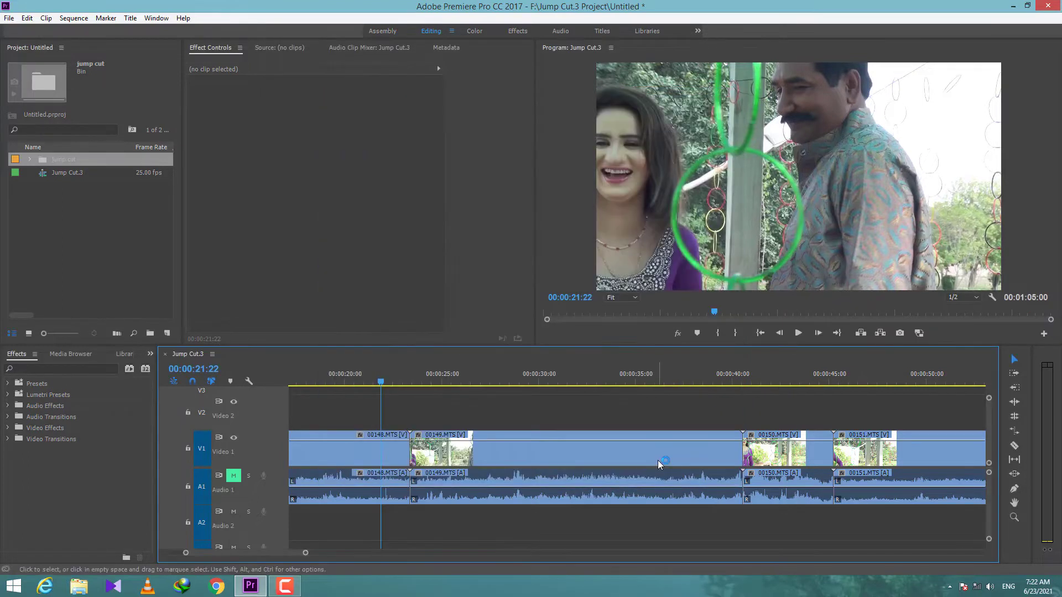
- Go to the cut between 00148.MTS and 00149.MTS and test the multi-frame step backward and forward from it
{"action": "key", "text": "Down"}
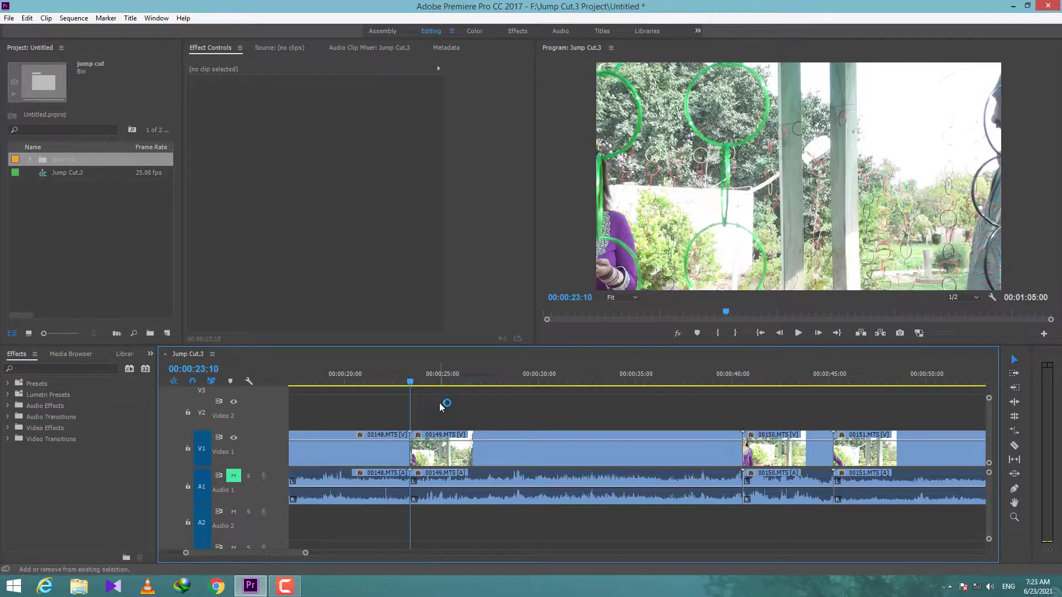
{"action": "key", "text": "shift+Left"}
{"action": "key", "text": "Down"}
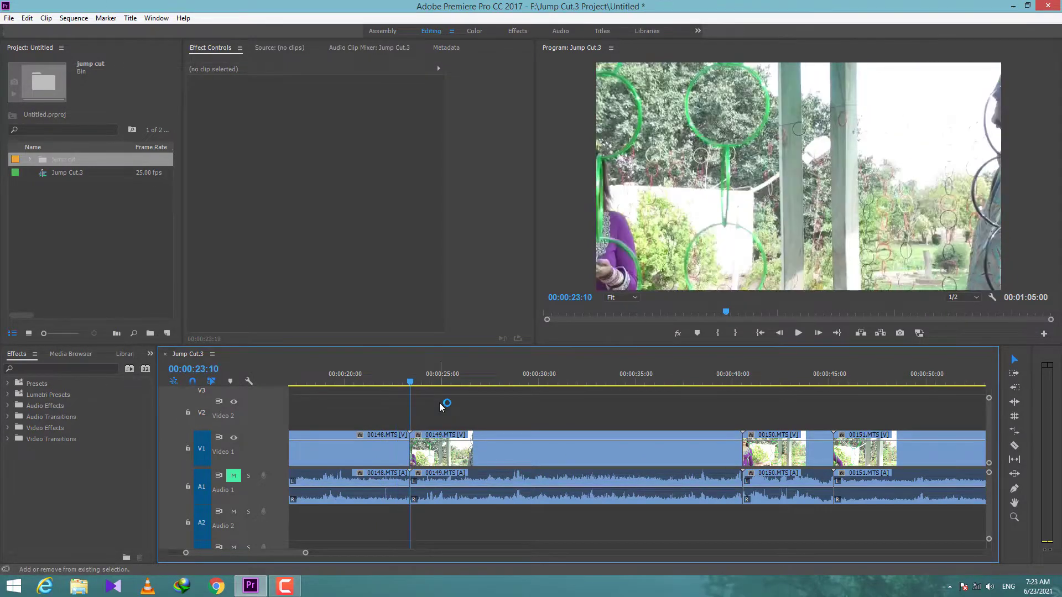
{"action": "key", "text": "shift+Right"}
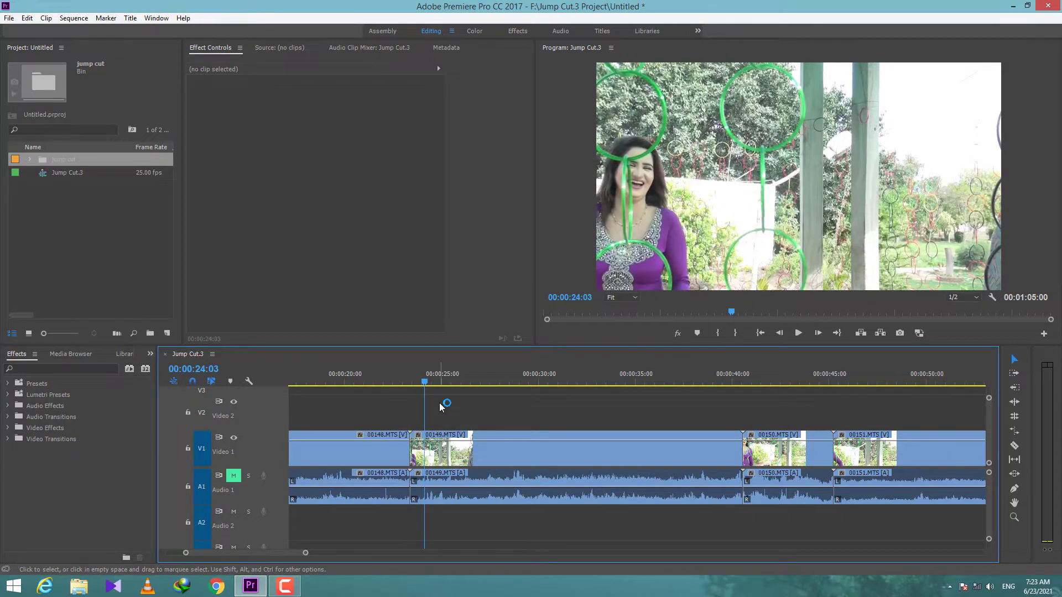
- Open the keyboard shortcut settings and search the commands for "step"
{"action": "left_click", "coordinate": [26, 20]}
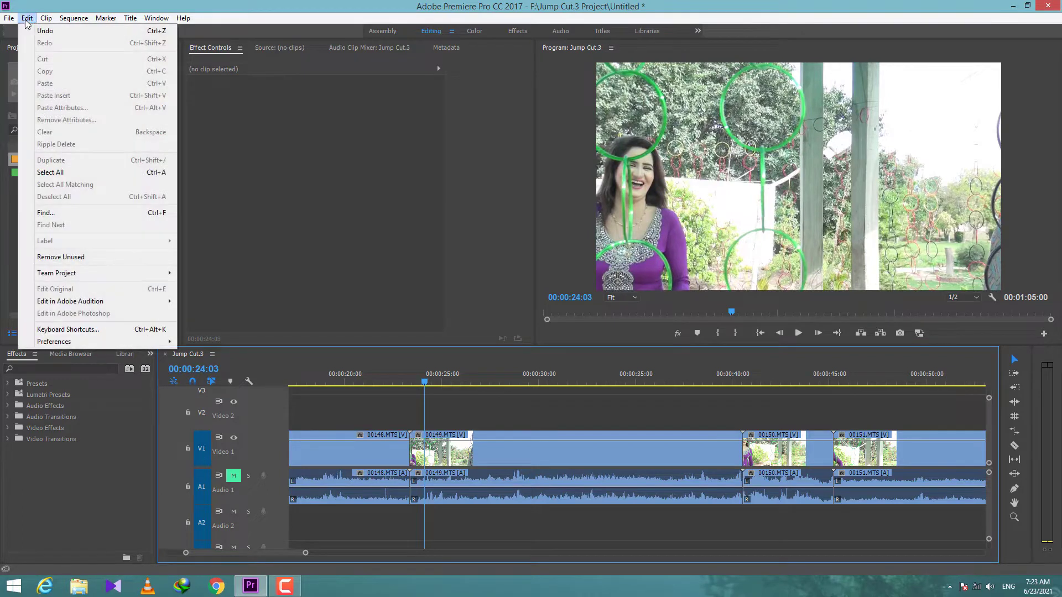
{"action": "left_click", "coordinate": [105, 330]}
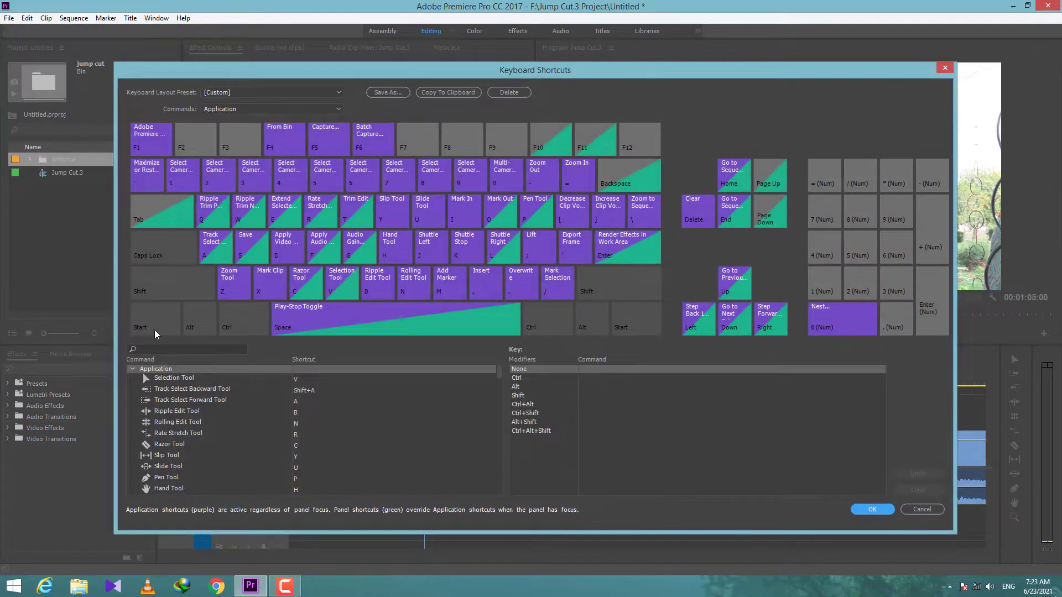
{"action": "left_click", "coordinate": [162, 352]}
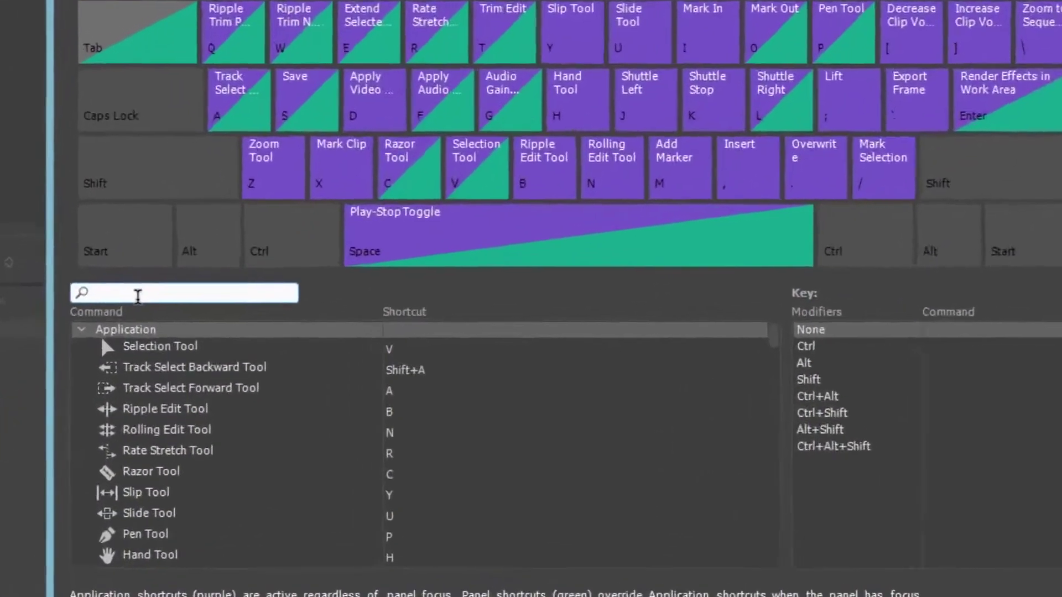
{"action": "type", "text": "ste"}
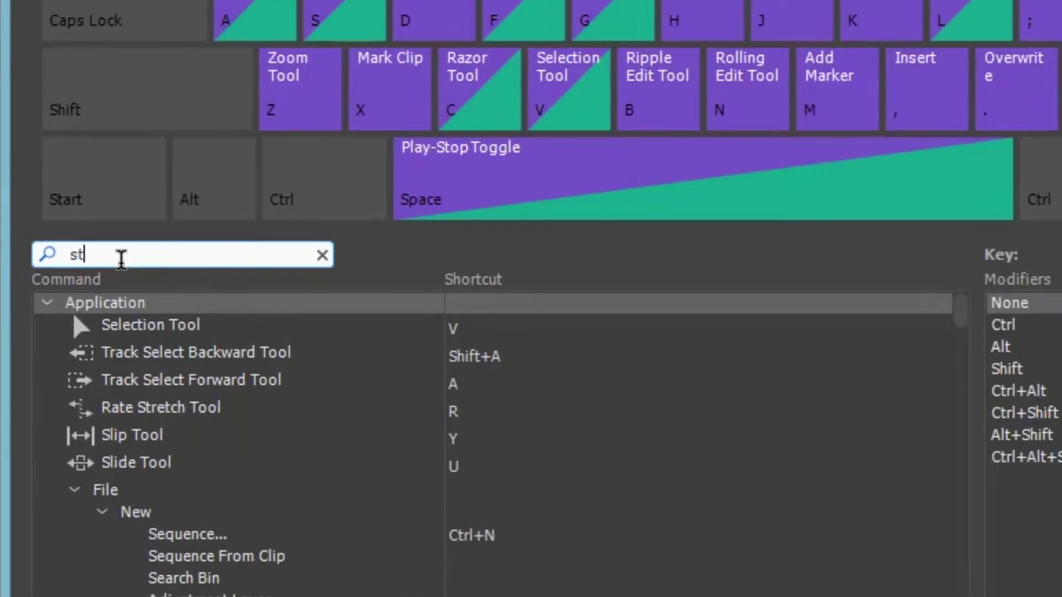
{"action": "type", "text": "p"}
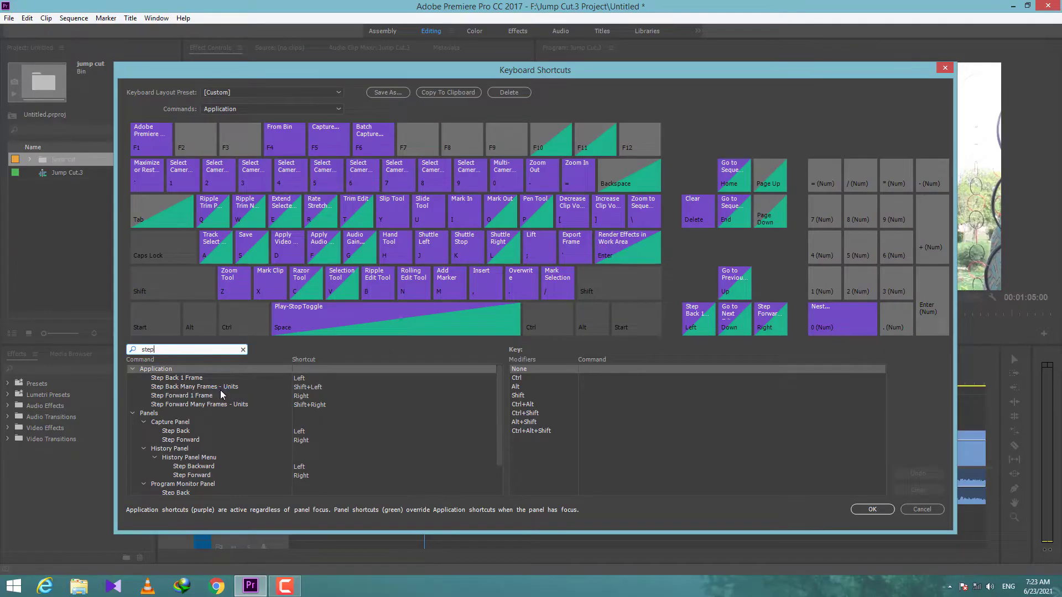
- Replace the shortcut of Step Back Many Frames - Units with F2
{"action": "left_click", "coordinate": [304, 389]}
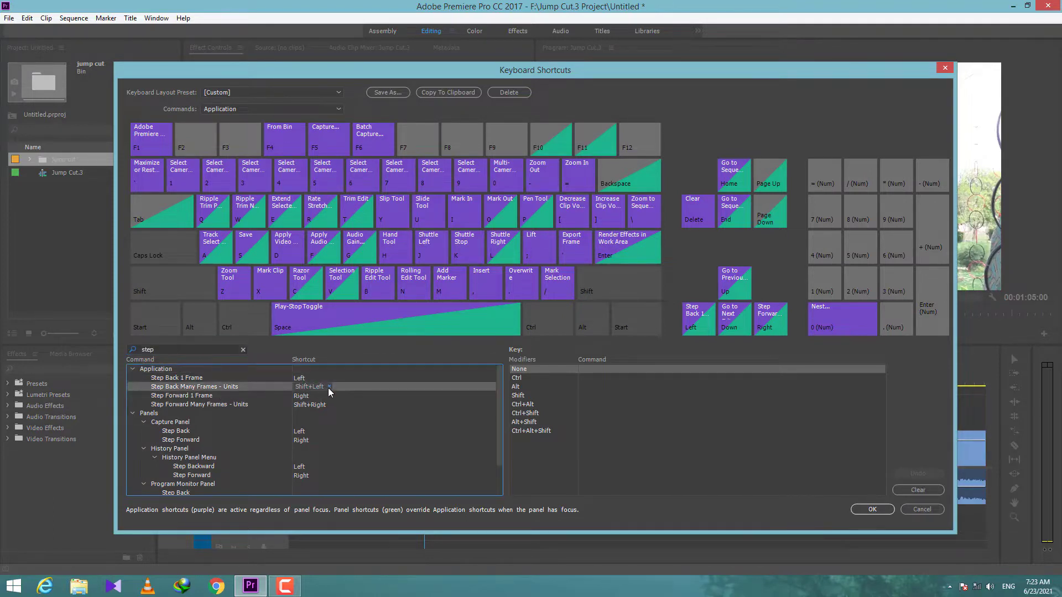
{"action": "left_click", "coordinate": [329, 386]}
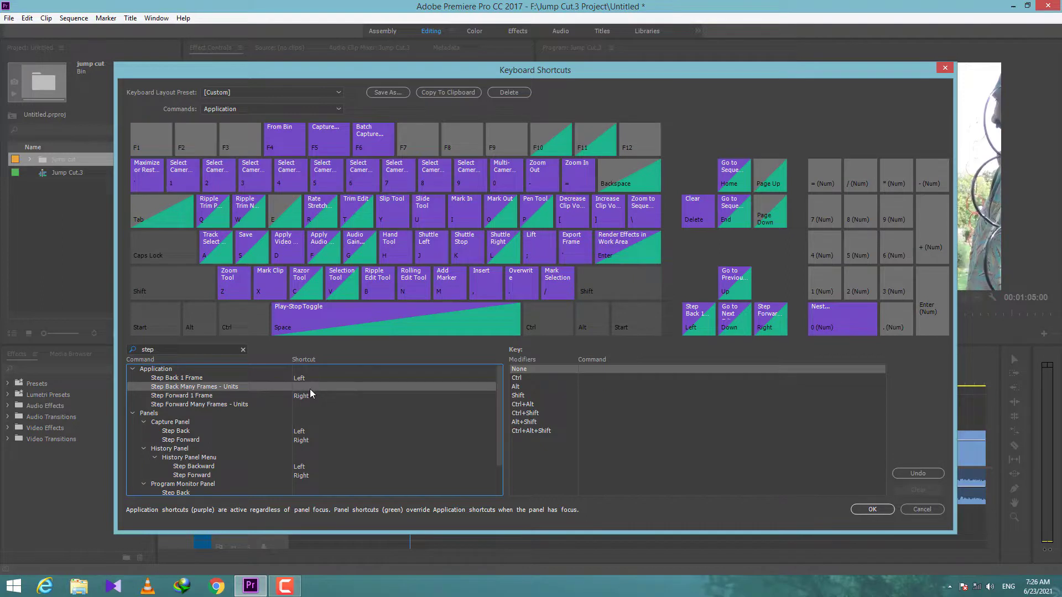
{"action": "left_click", "coordinate": [307, 388]}
{"action": "key", "text": "F2"}
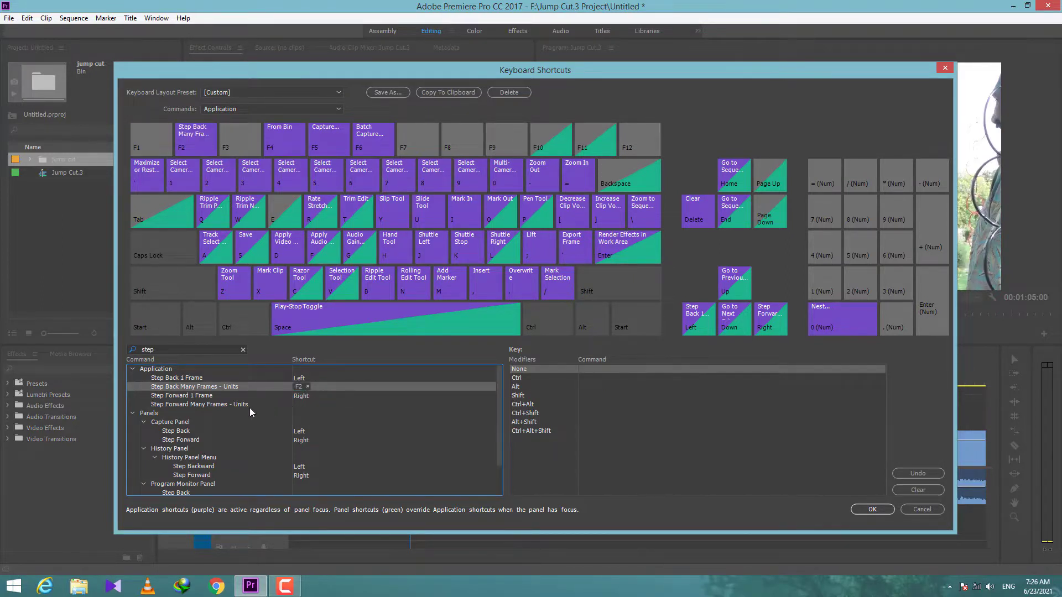
- Assign F1 to Step Forward Many Frames - Units and save the shortcut changes
{"action": "left_click", "coordinate": [302, 406]}
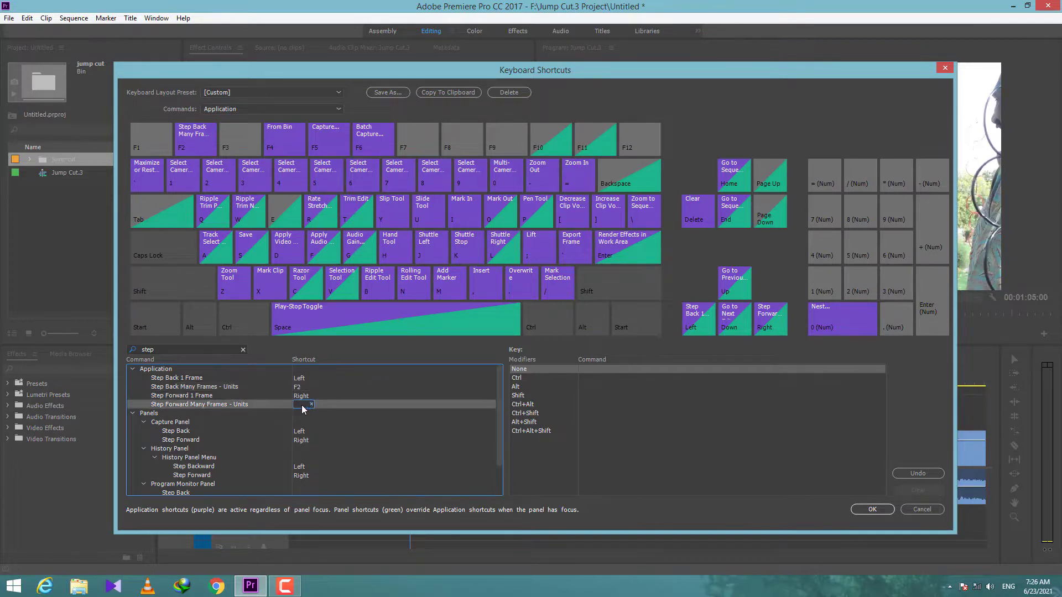
{"action": "key", "text": "F1"}
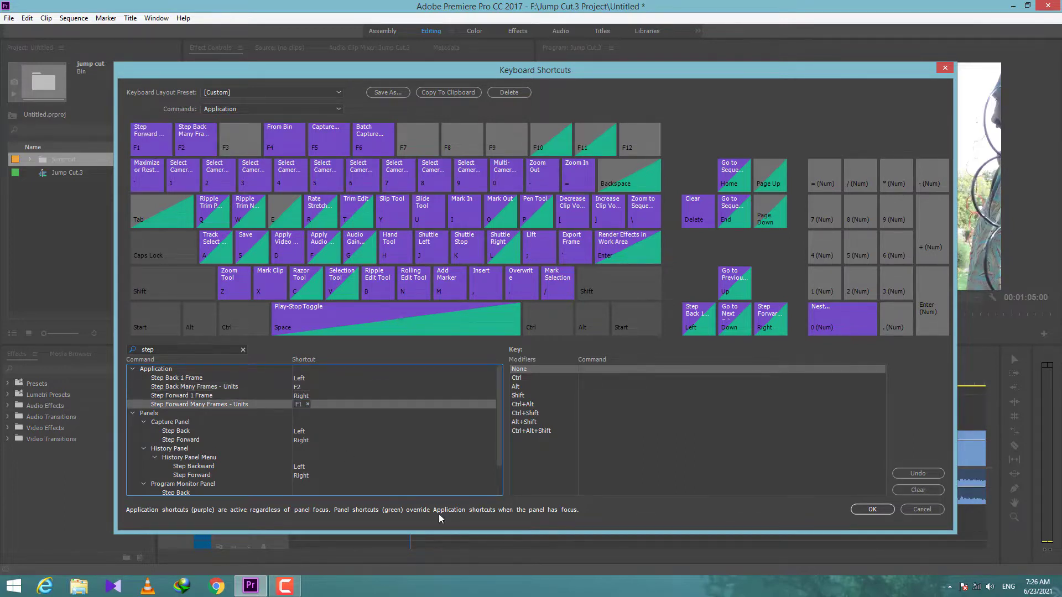
{"action": "left_click", "coordinate": [876, 511]}
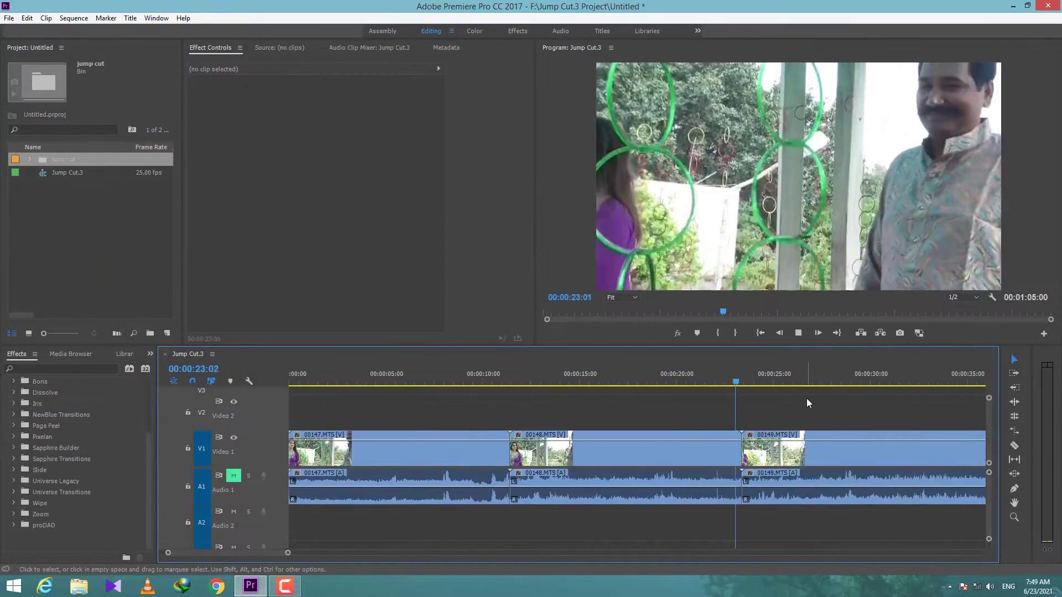
- Stop playback and go to the cut between 00147.MTS and 00148.MTS
{"action": "key", "text": "space"}
{"action": "left_click", "coordinate": [485, 382]}
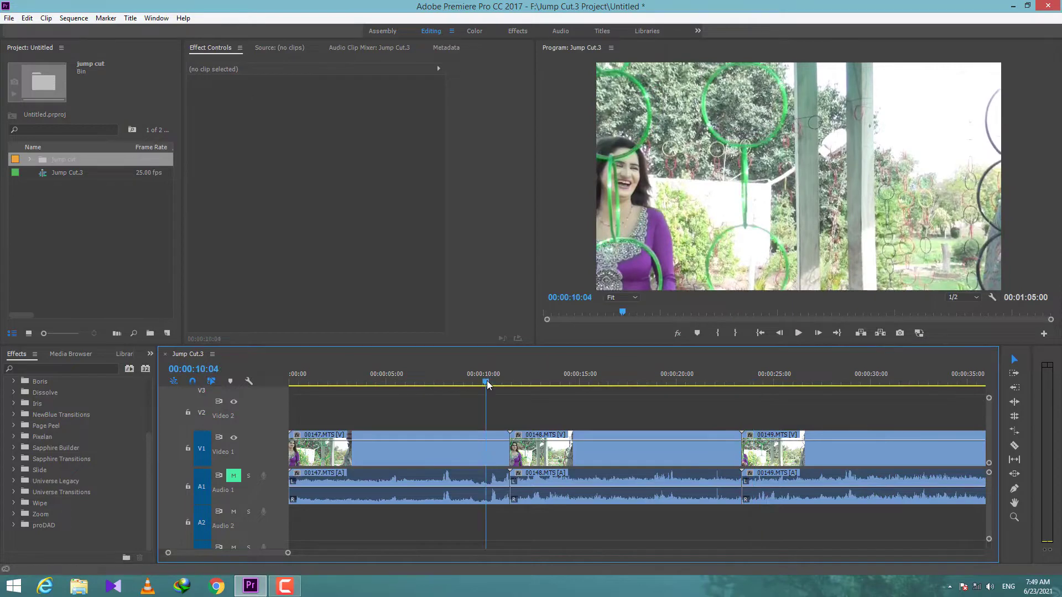
{"action": "key", "text": "Down"}
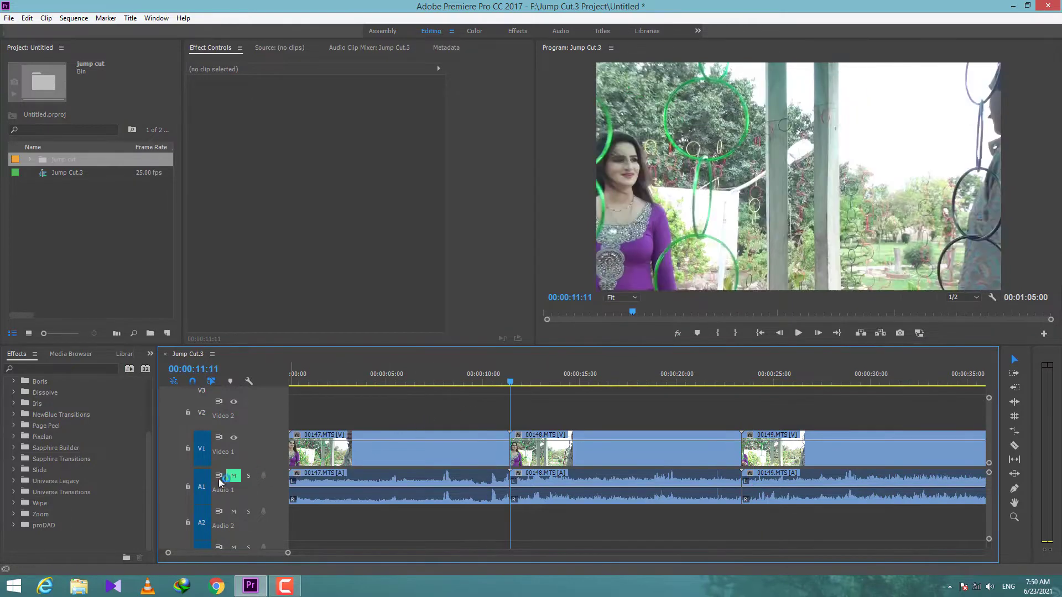
- Set Adorage Transition from the proDAD video transitions as the default transition
{"action": "left_click", "coordinate": [14, 526]}
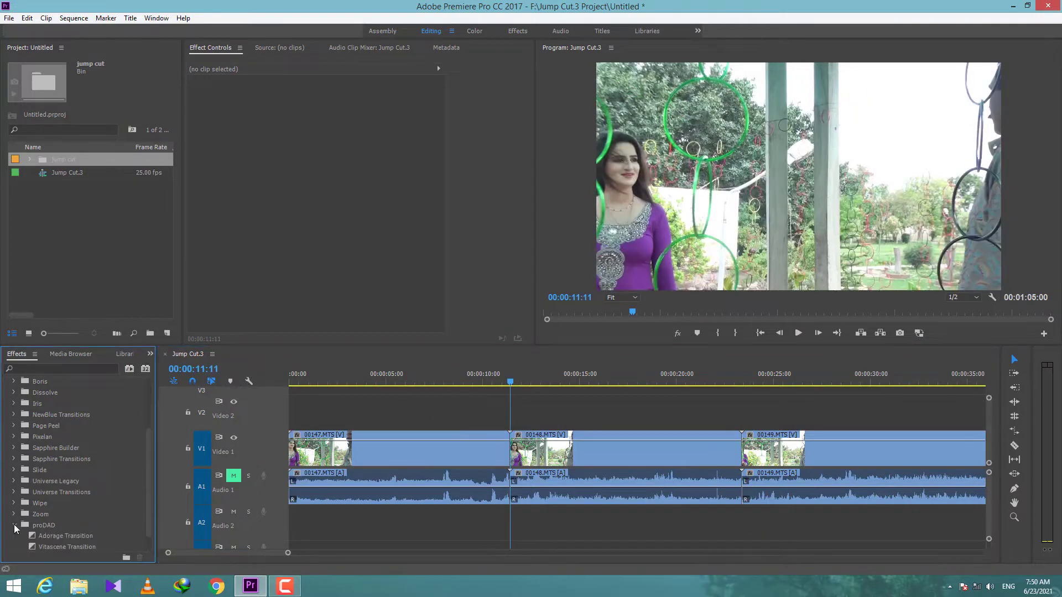
{"action": "right_click", "coordinate": [32, 534]}
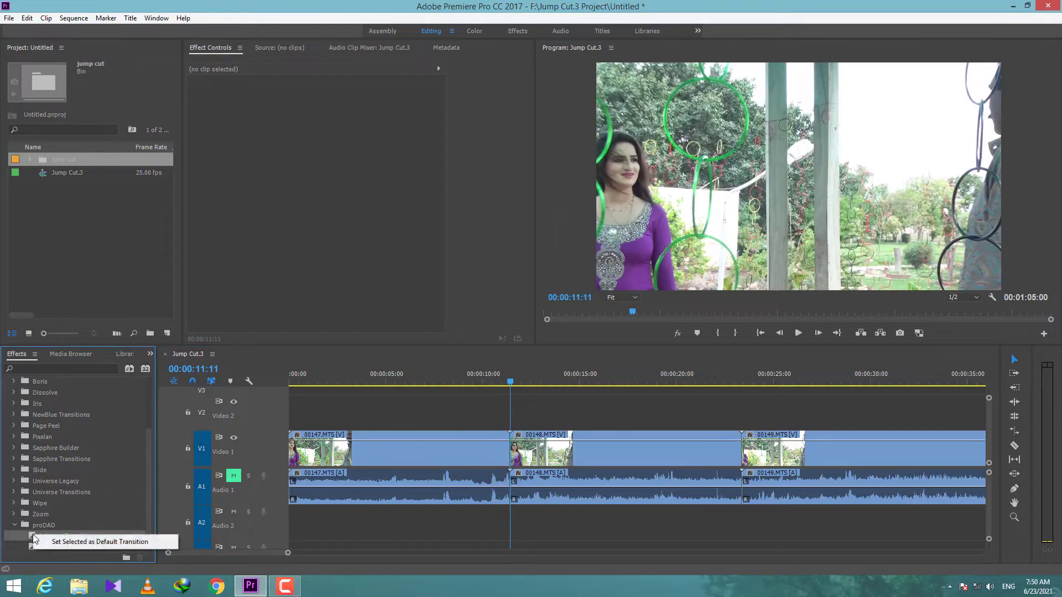
{"action": "left_click", "coordinate": [52, 542]}
- Apply the default Adorage transition to all clips in the sequence, using an effect from Swipes! 35: Filigree Flow
{"action": "left_click", "coordinate": [566, 415]}
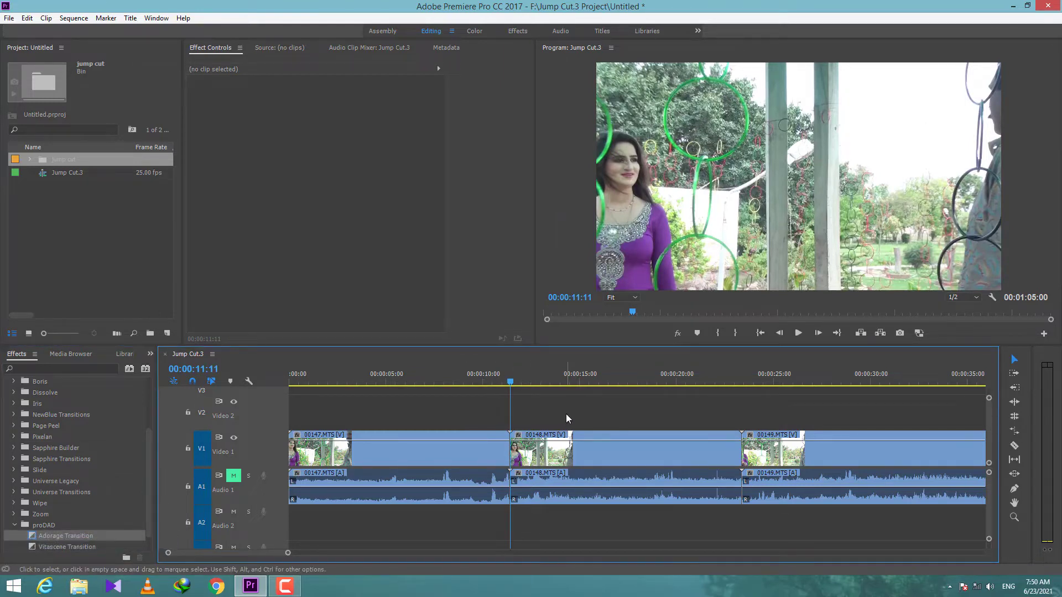
{"action": "key", "text": "ctrl+a"}
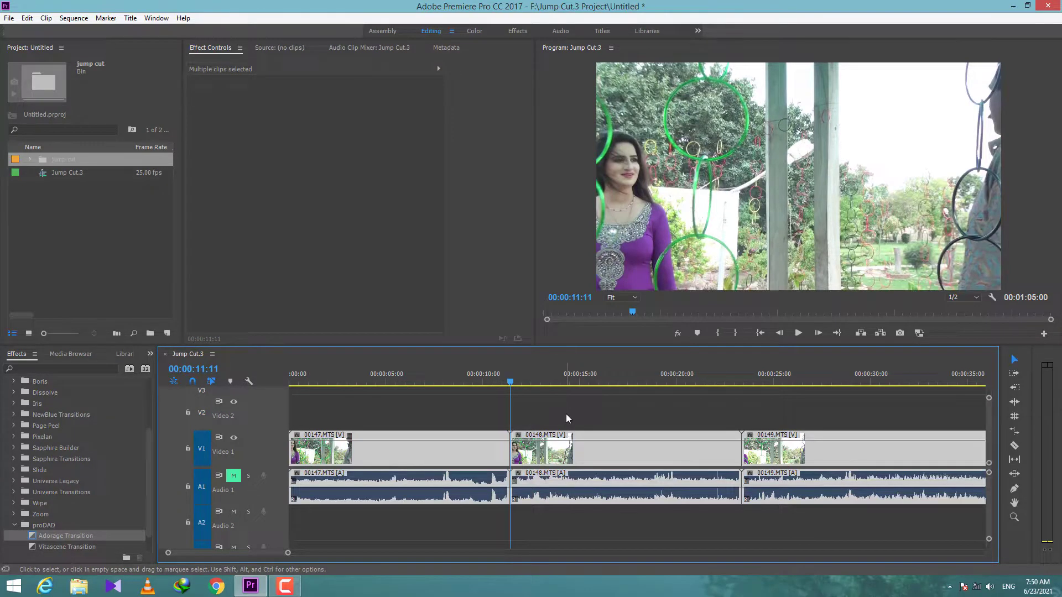
{"action": "key", "text": "ctrl+d"}
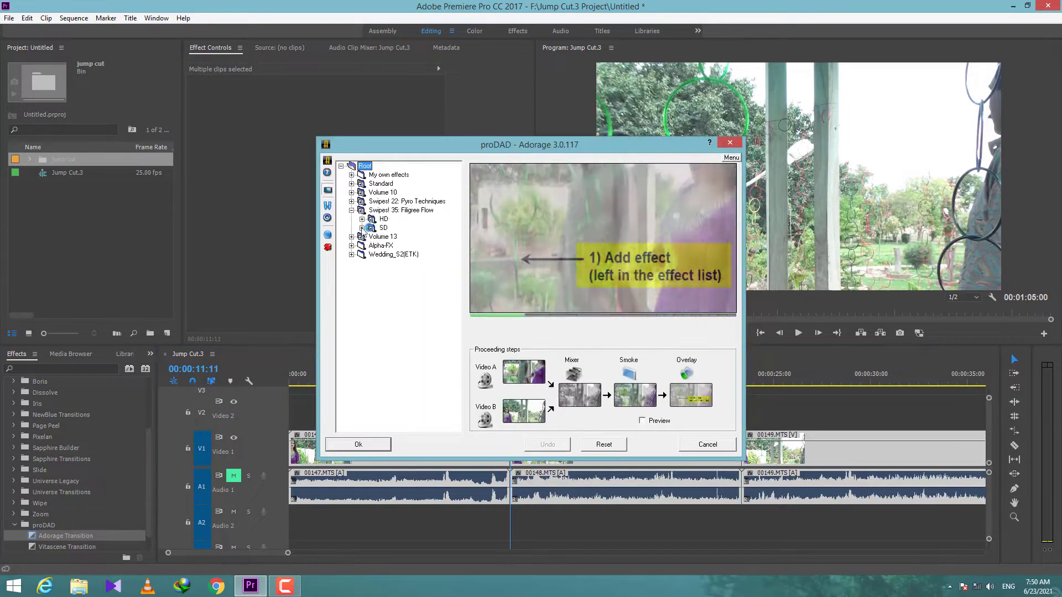
{"action": "left_click", "coordinate": [359, 445]}
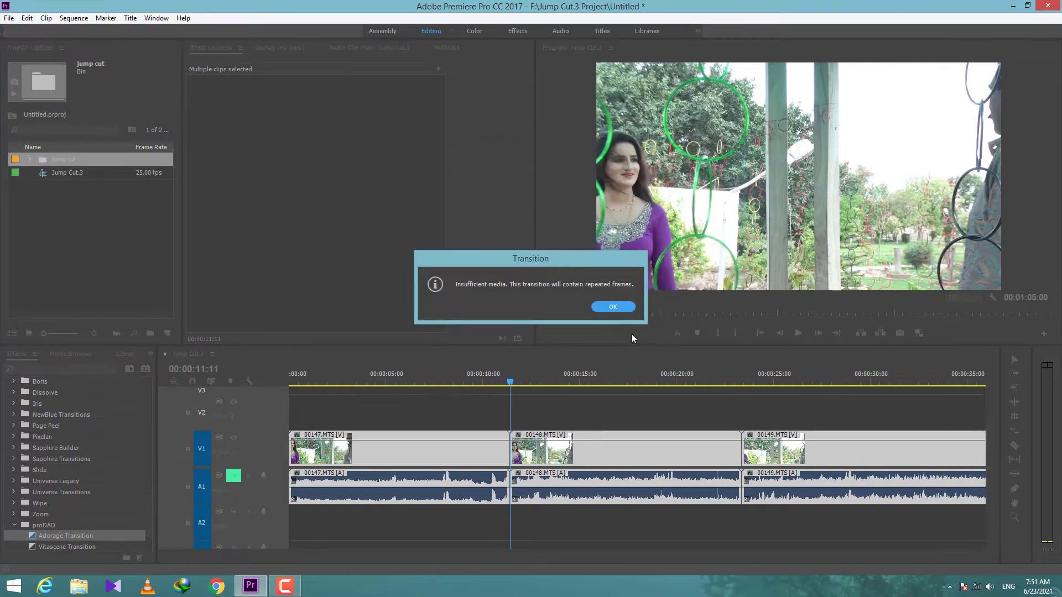
{"action": "left_click", "coordinate": [613, 306]}
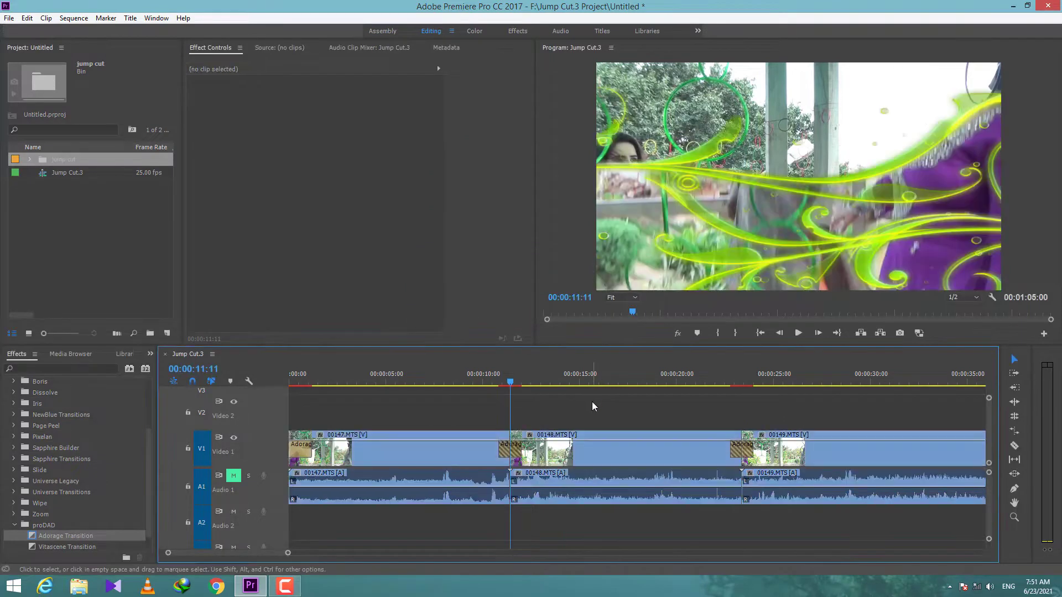
- Delete the Adorage transition at the start of 00147.MTS and inspect the one at the end of the sequence
{"action": "left_click", "coordinate": [300, 450]}
{"action": "key", "text": "Delete"}
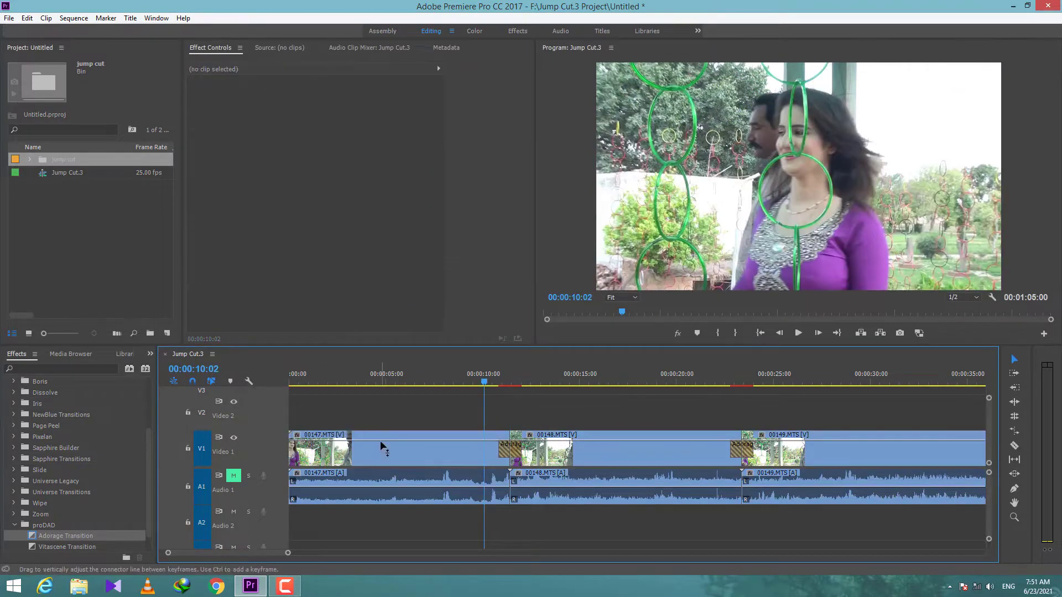
{"action": "key", "text": "End"}
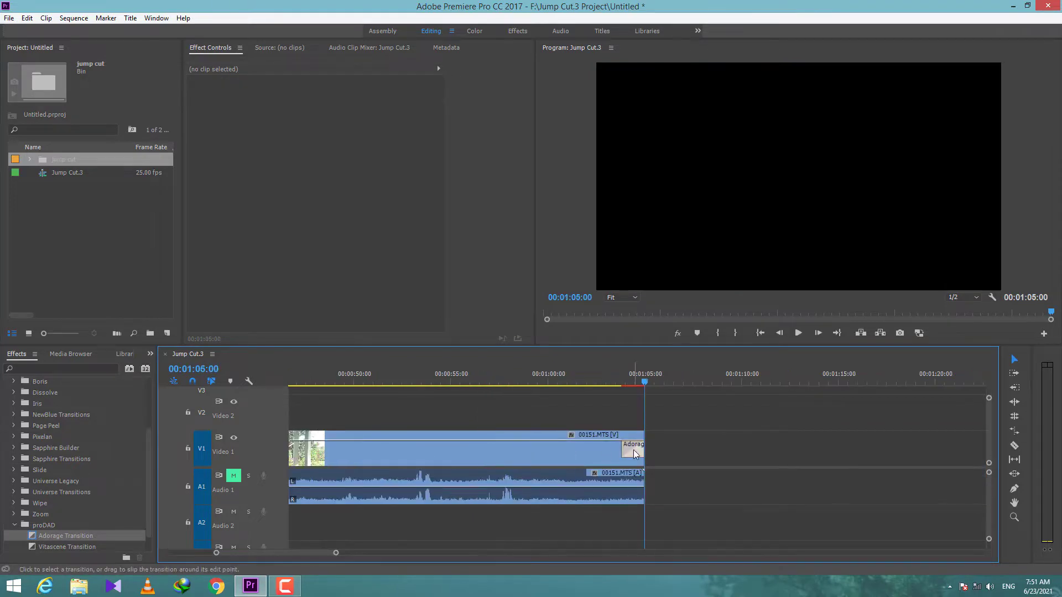
{"action": "key", "text": "Home"}
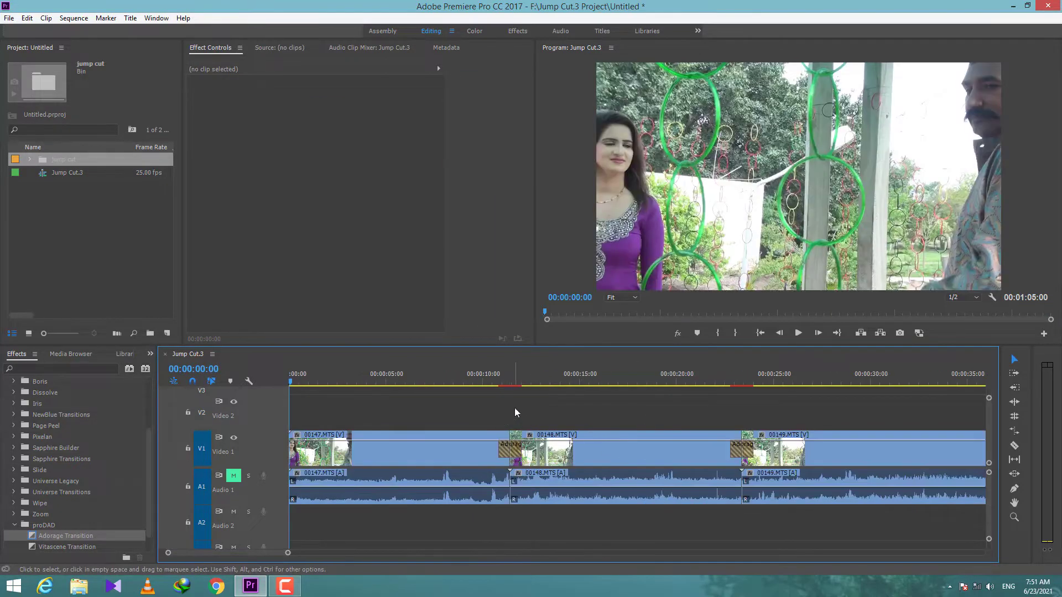
- Play the sequence across the transition between 00147.MTS and 00148.MTS
{"action": "left_click", "coordinate": [476, 382]}
{"action": "key", "text": "space"}
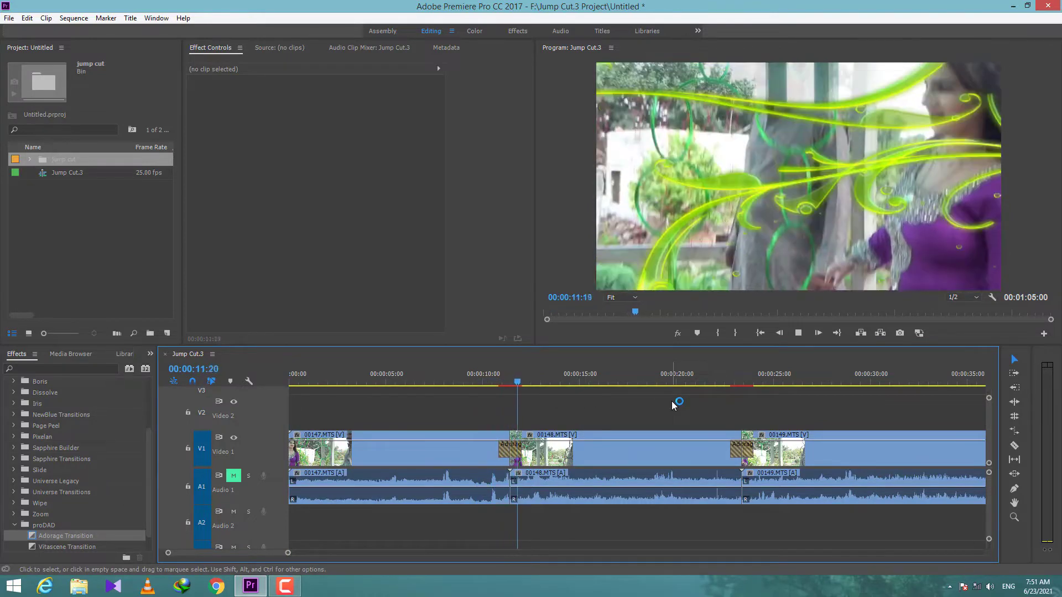
{"action": "key", "text": "space"}
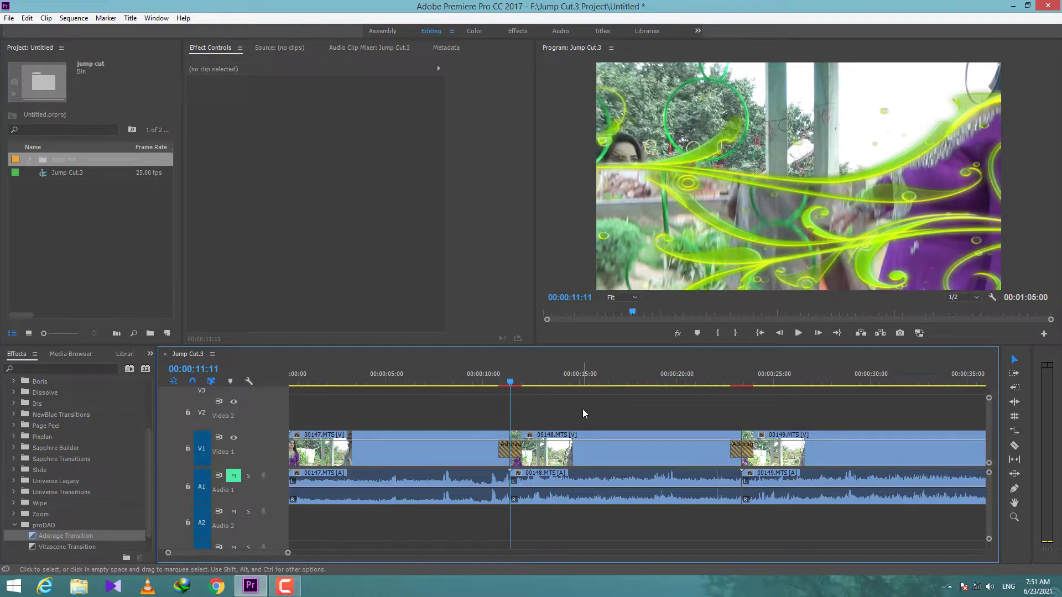
- Ripple trim 18 frames off the end of 00147.MTS and about 18 frames off the start of 00148.MTS
{"action": "key", "text": "Left"}
{"action": "key", "text": "Left"}
{"action": "key", "text": "Left"}
{"action": "key", "text": "Left"}
{"action": "key", "text": "Left"}
{"action": "key", "text": "Left"}
{"action": "key", "text": "Left"}
{"action": "key", "text": "Left"}
{"action": "key", "text": "Left"}
{"action": "key", "text": "Left"}
{"action": "key", "text": "Left"}
{"action": "key", "text": "Left"}
{"action": "key", "text": "Left"}
{"action": "key", "text": "Left"}
{"action": "key", "text": "Left"}
{"action": "key", "text": "Left"}
{"action": "key", "text": "Left"}
{"action": "key", "text": "Left"}
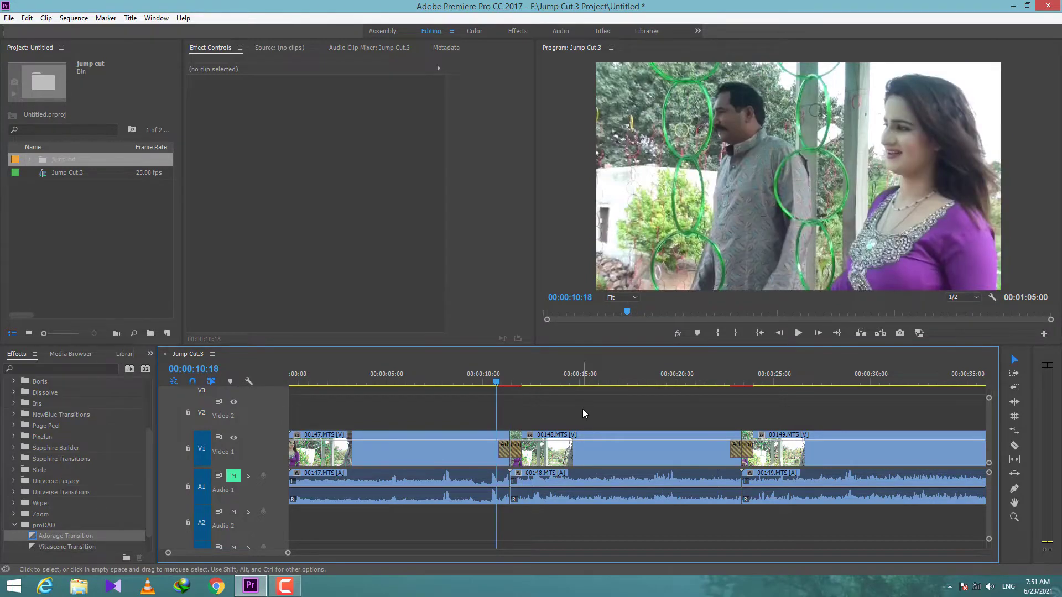
{"action": "key", "text": "w"}
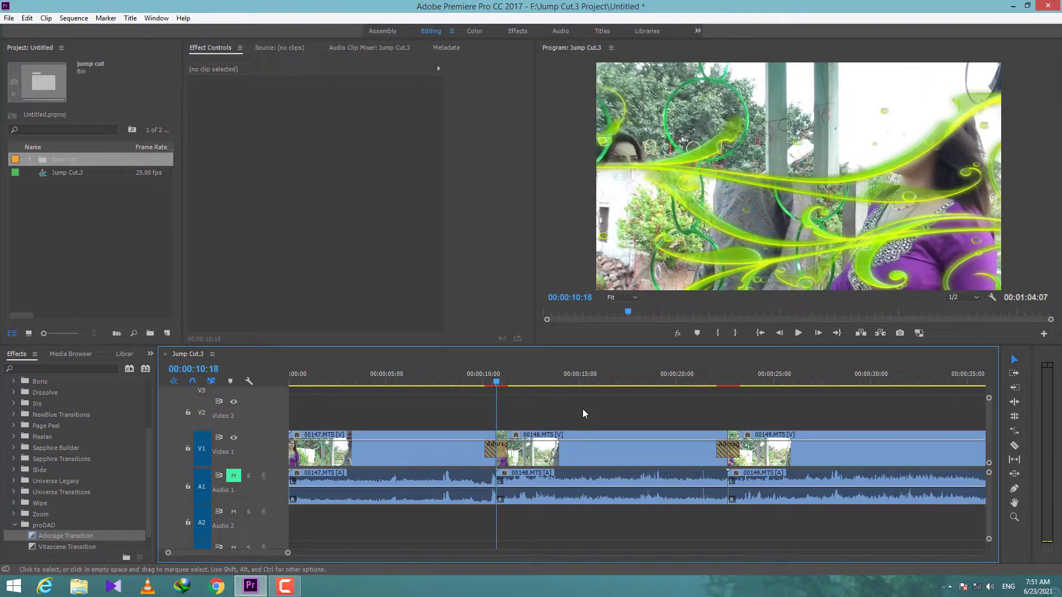
{"action": "key", "text": "space"}
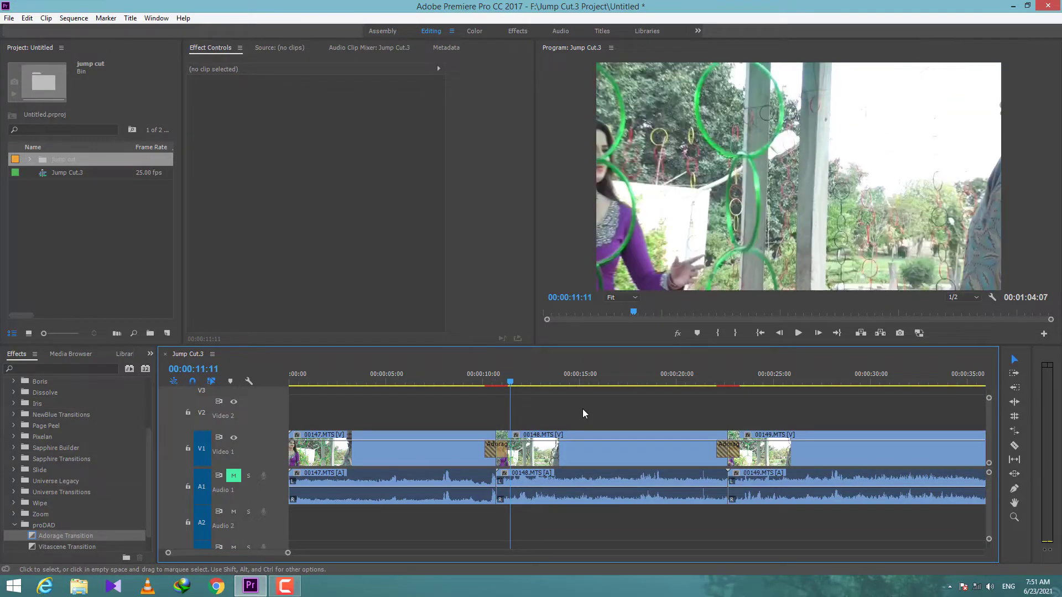
{"action": "key", "text": "q"}
- Play the trimmed cut between 00147.MTS and 00148.MTS from 00:00:09:00
{"action": "left_click", "coordinate": [467, 379]}
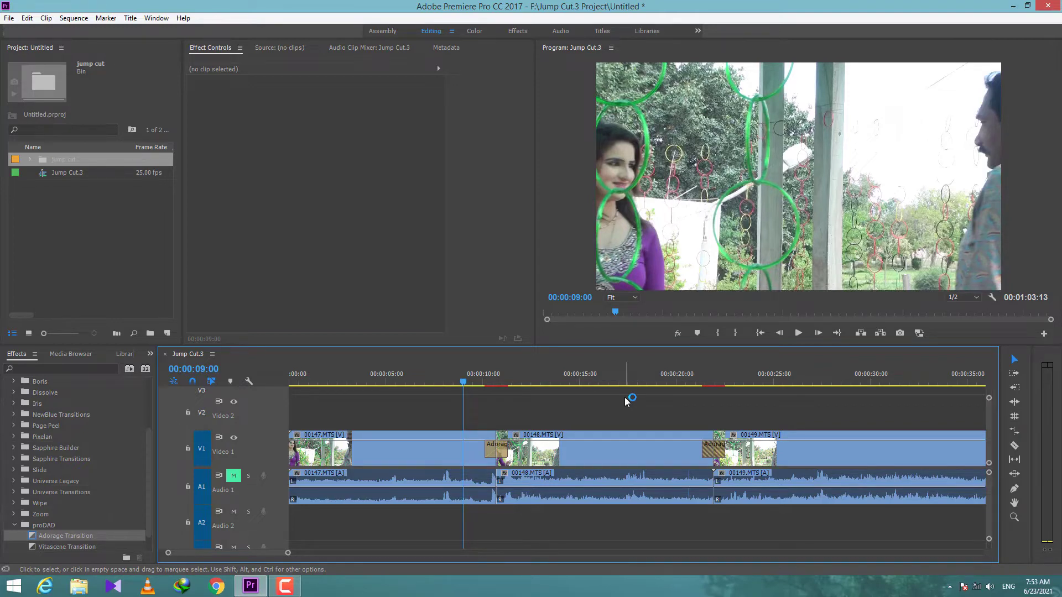
{"action": "key", "text": "space"}
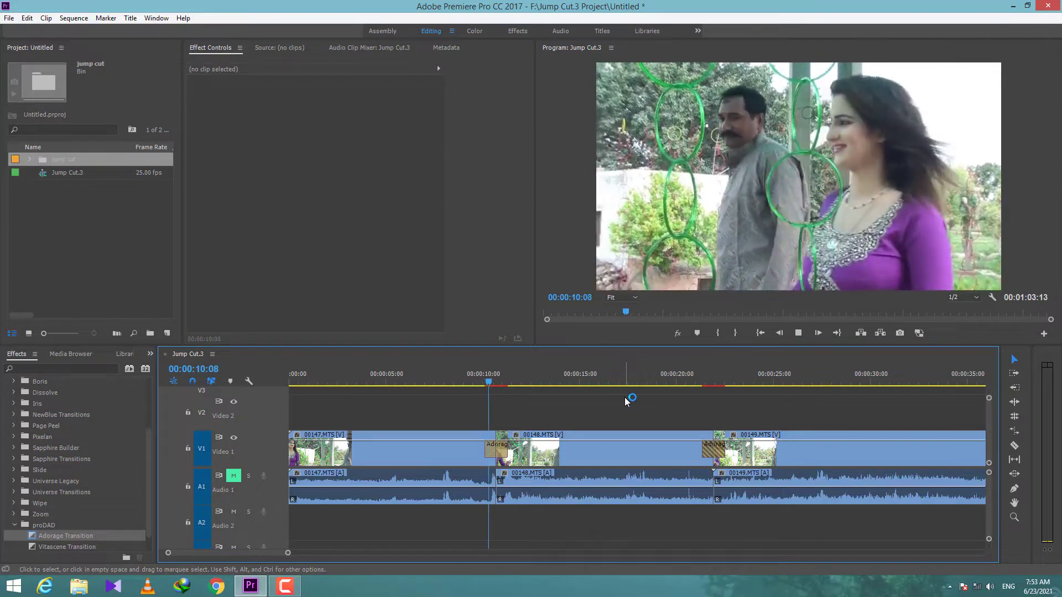
{"action": "key", "text": "space"}
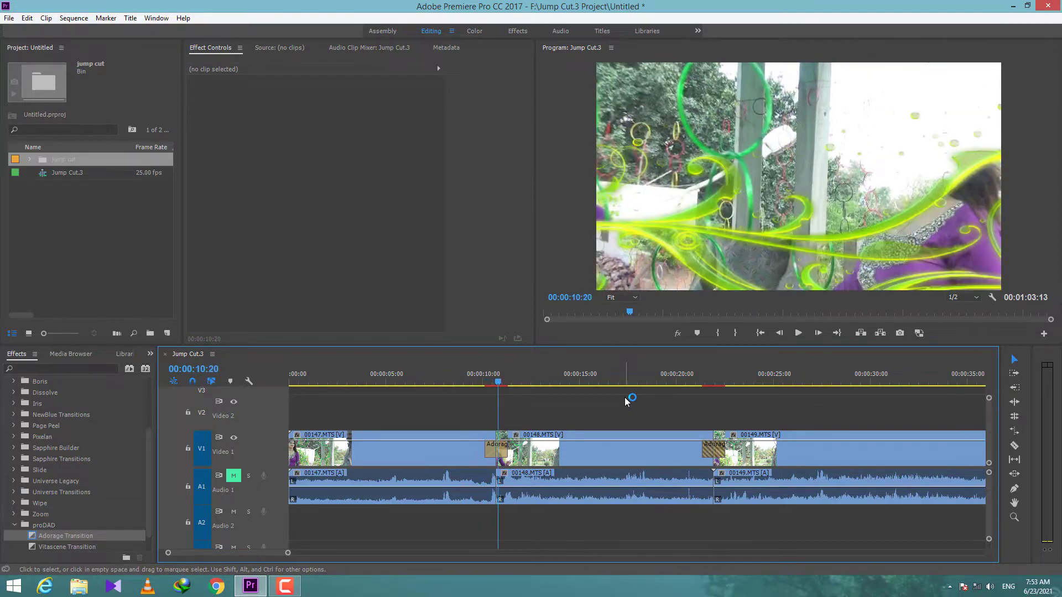
- Ripple trim the end of 00148.MTS from 00:00:21:05, 18 frames before its cut with 00149.MTS
{"action": "key", "text": "Down"}
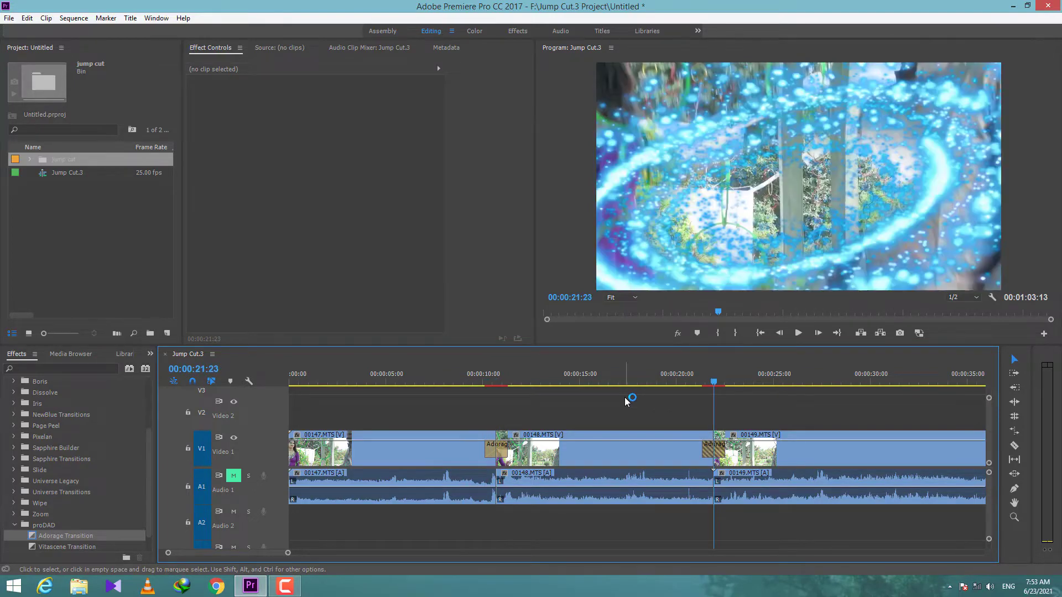
{"action": "key", "text": "Left"}
{"action": "key", "text": "Left"}
{"action": "key", "text": "Left"}
{"action": "key", "text": "Left"}
{"action": "key", "text": "Left"}
{"action": "key", "text": "Left"}
{"action": "key", "text": "Left"}
{"action": "key", "text": "Left"}
{"action": "key", "text": "Left"}
{"action": "key", "text": "Left"}
{"action": "key", "text": "Left"}
{"action": "key", "text": "Left"}
{"action": "key", "text": "Left"}
{"action": "key", "text": "Left"}
{"action": "key", "text": "Left"}
{"action": "key", "text": "Left"}
{"action": "key", "text": "Left"}
{"action": "key", "text": "Left"}
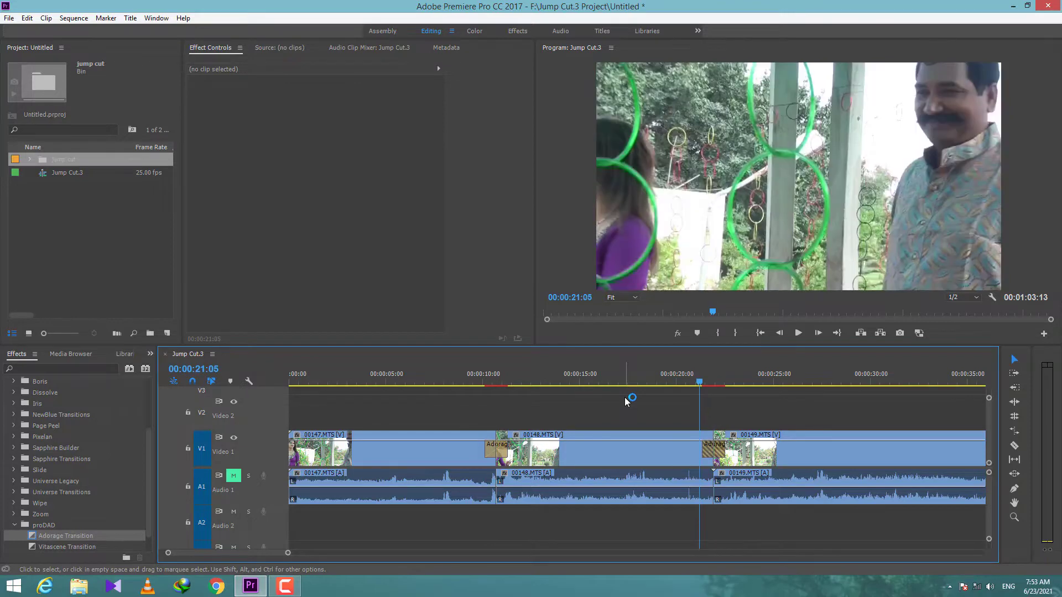
{"action": "key", "text": "w"}
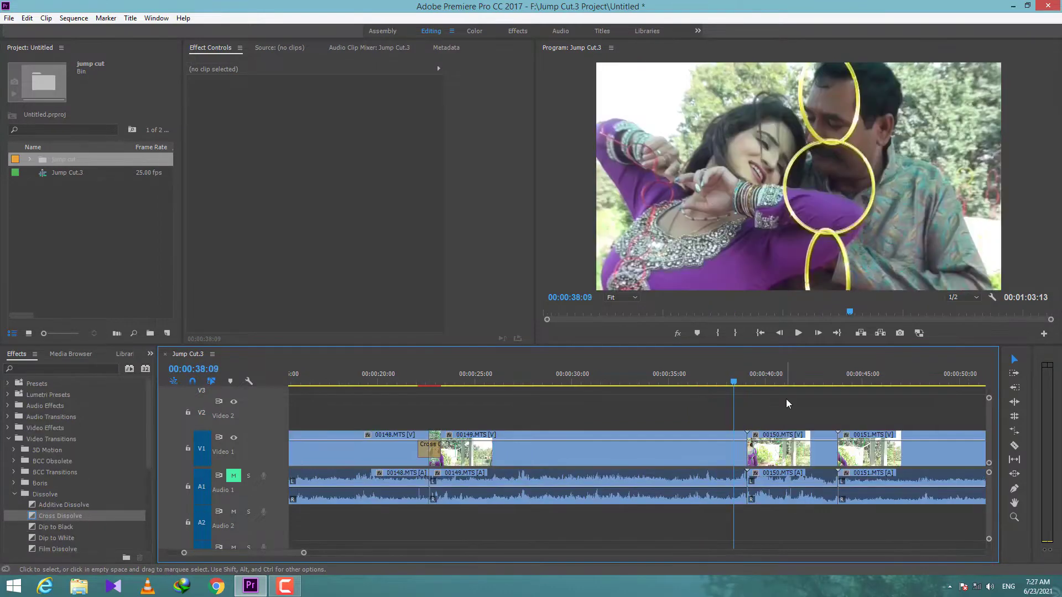
- Ripple trim the end of 00149.MTS from 00:00:38:09 and the start of 00150.MTS up to 00:00:39:02
{"action": "key", "text": "w"}
{"action": "key", "text": "space"}
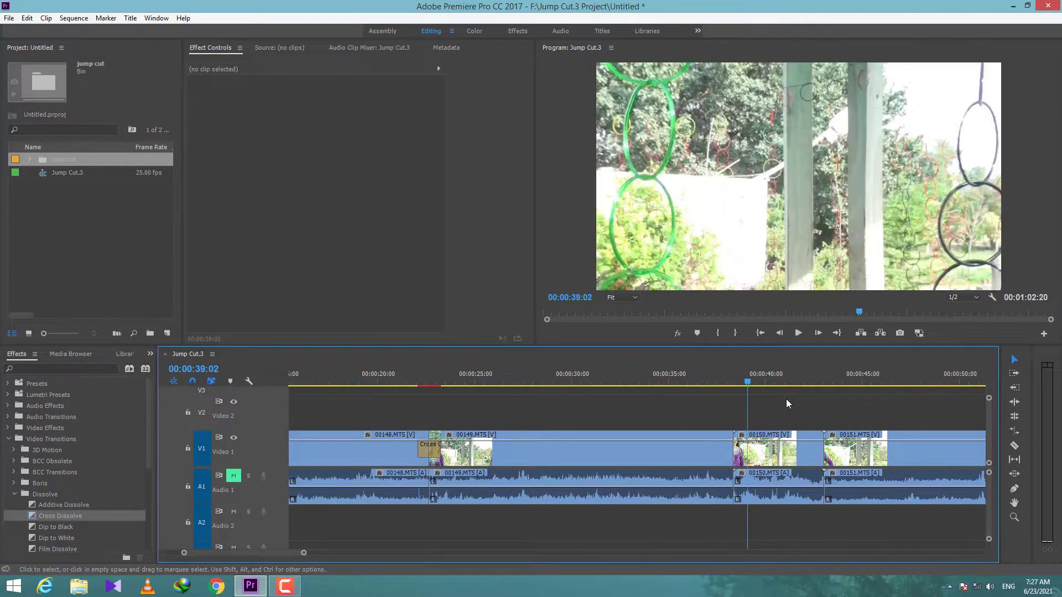
{"action": "key", "text": "q"}
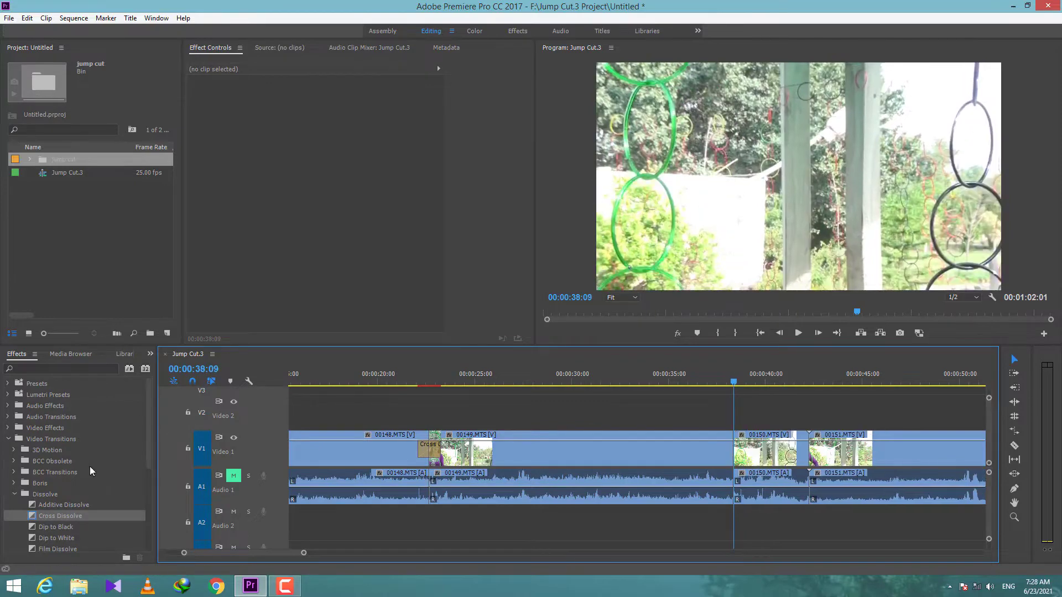
- Add a Cross Dissolve at the cut between 00149.MTS and 00150.MTS and play across it
{"action": "left_click_drag", "start_coordinate": [41, 509], "coordinate": [732, 444]}
{"action": "left_click", "coordinate": [704, 379]}
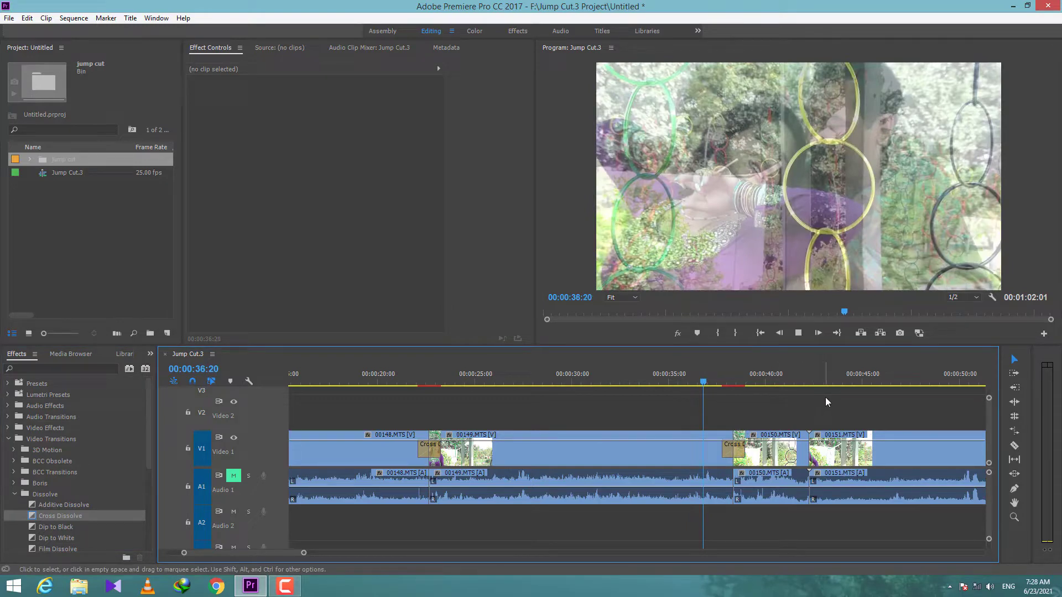
{"action": "key", "text": "space"}
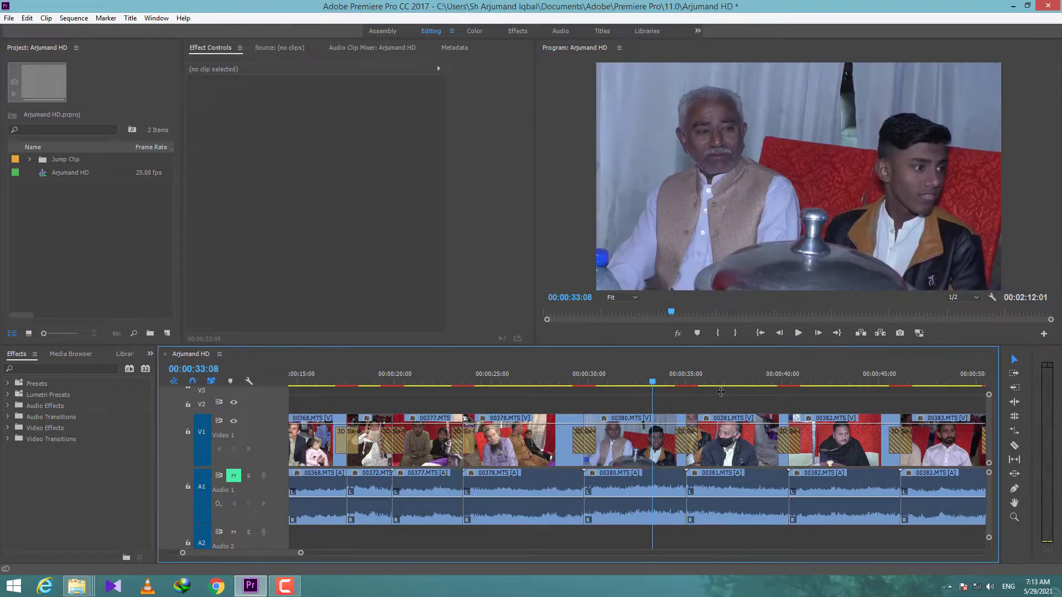
- Scrub through clip 00380.MTS and ripple trim its start up to 00:00:32:08
{"action": "left_click", "coordinate": [662, 382]}
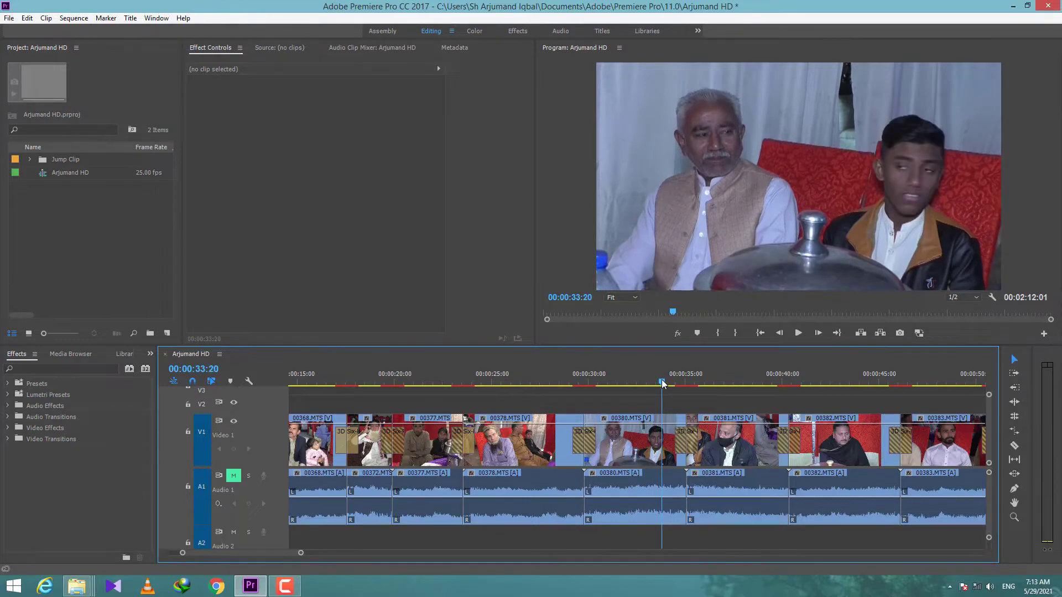
{"action": "left_click", "coordinate": [667, 381]}
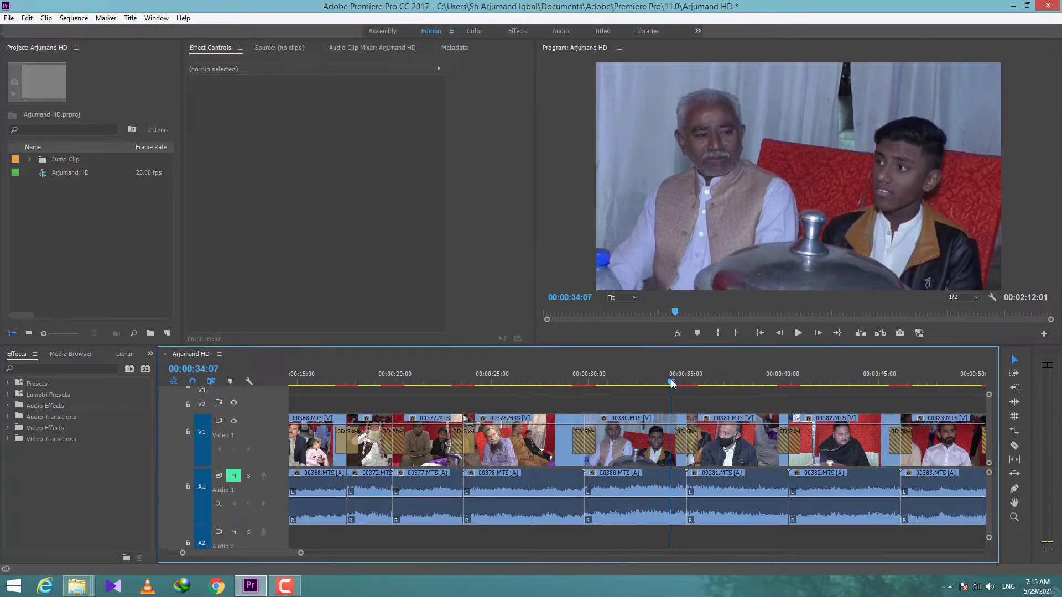
{"action": "left_click_drag", "start_coordinate": [668, 382], "coordinate": [633, 382]}
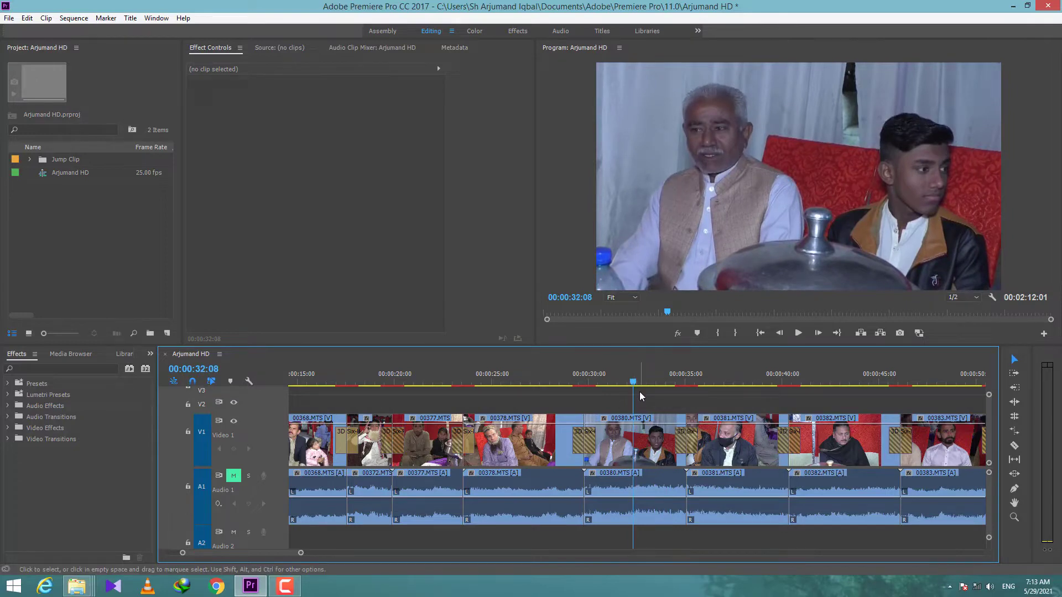
{"action": "key", "text": "q"}
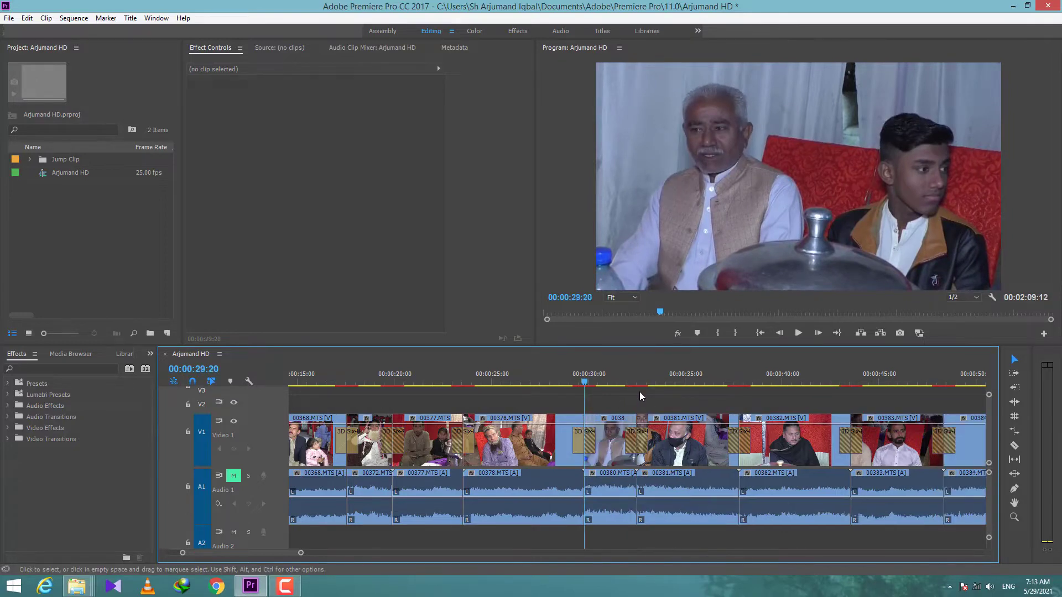
- Ripple trim the end of clip 00378.MTS from about the 25-second mark
{"action": "left_click_drag", "start_coordinate": [585, 382], "coordinate": [491, 386]}
{"action": "key", "text": "w"}
{"action": "key", "text": "w"}
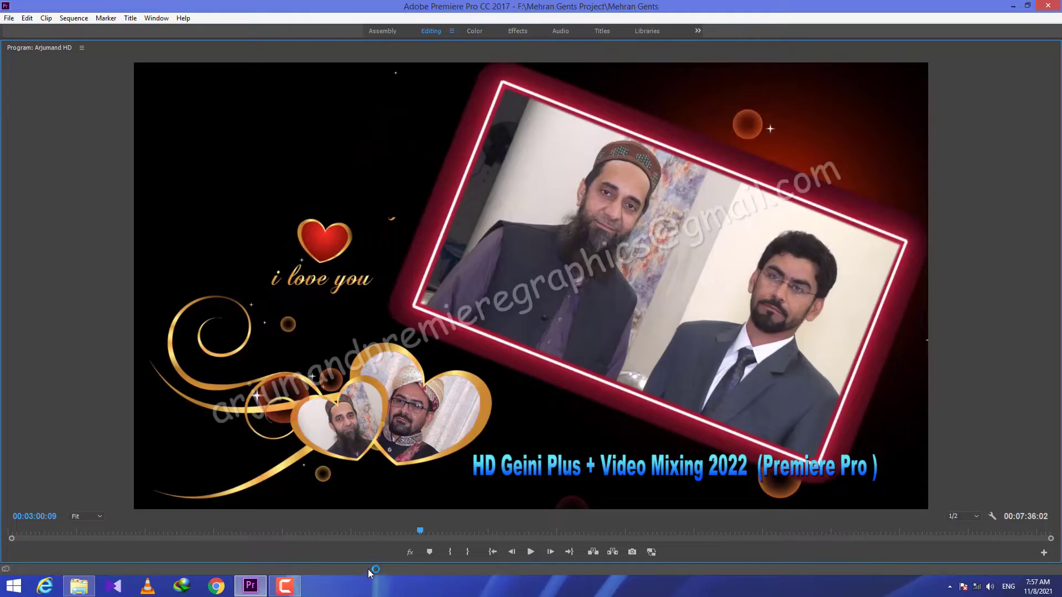
- Toggle Global FX Mute to compare the framed photos with and without their effects
{"action": "left_click", "coordinate": [409, 555]}
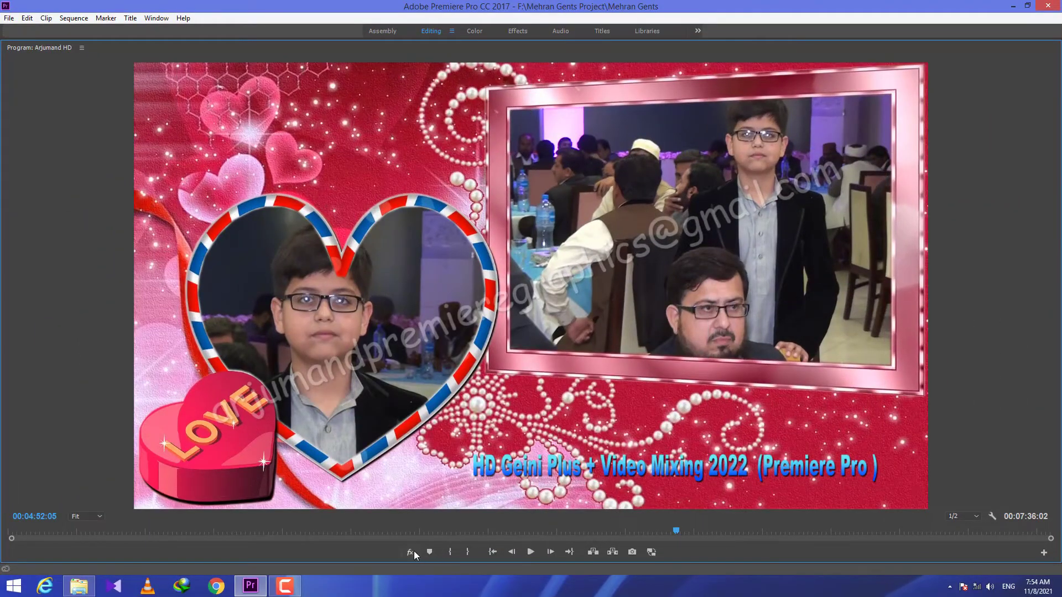
{"action": "left_click", "coordinate": [409, 552]}
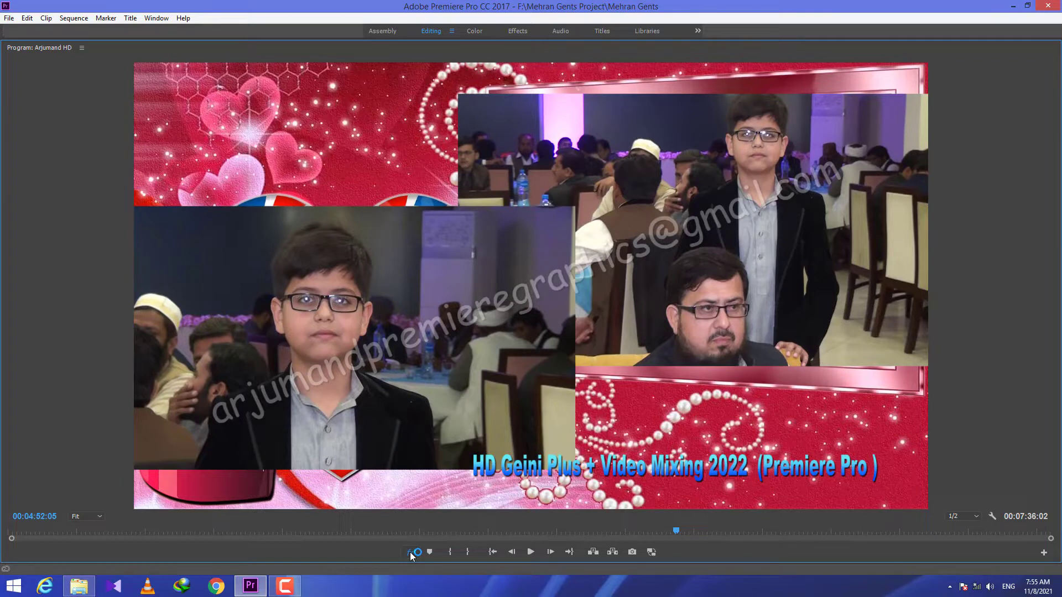
{"action": "left_click", "coordinate": [410, 552]}
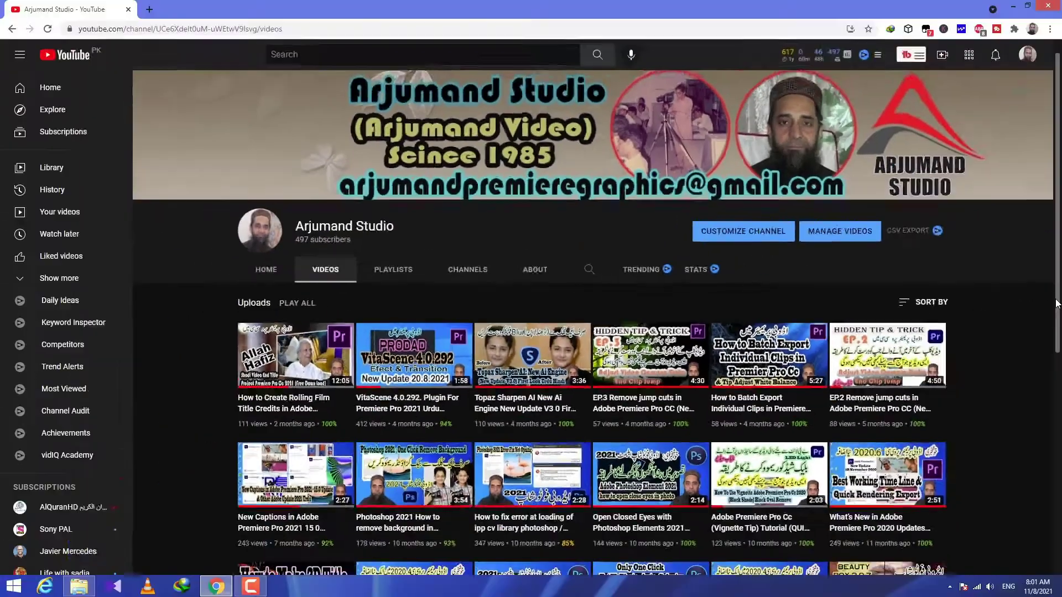
- Switch to the YouTube channel page in the browser and look through its uploaded videos
{"action": "scroll", "coordinate": [1056, 325], "scroll_direction": "down", "scroll_amount": 1}
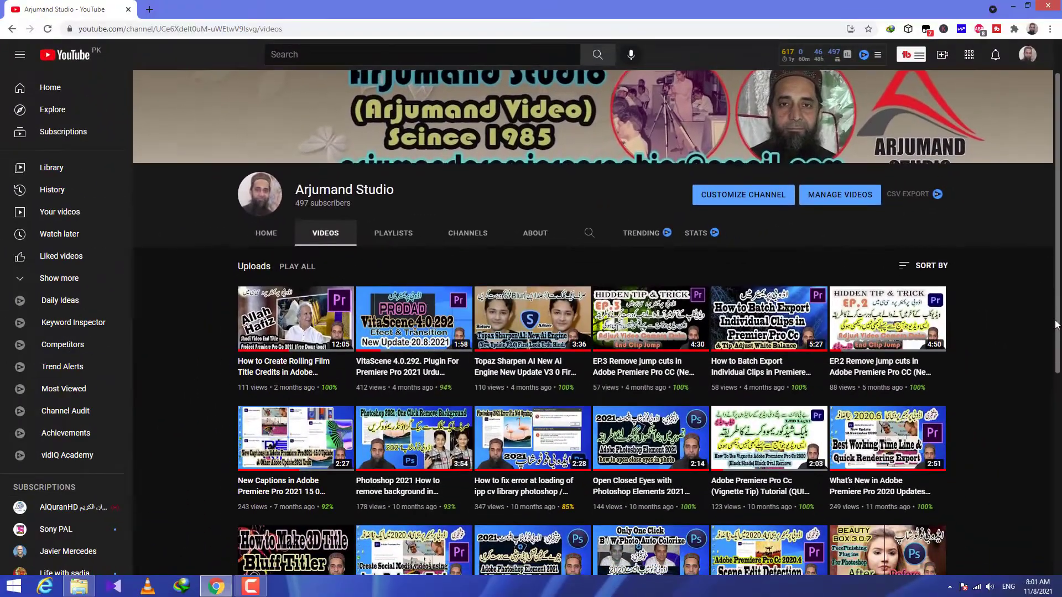
{"action": "left_click_drag", "start_coordinate": [1056, 324], "coordinate": [1053, 426]}
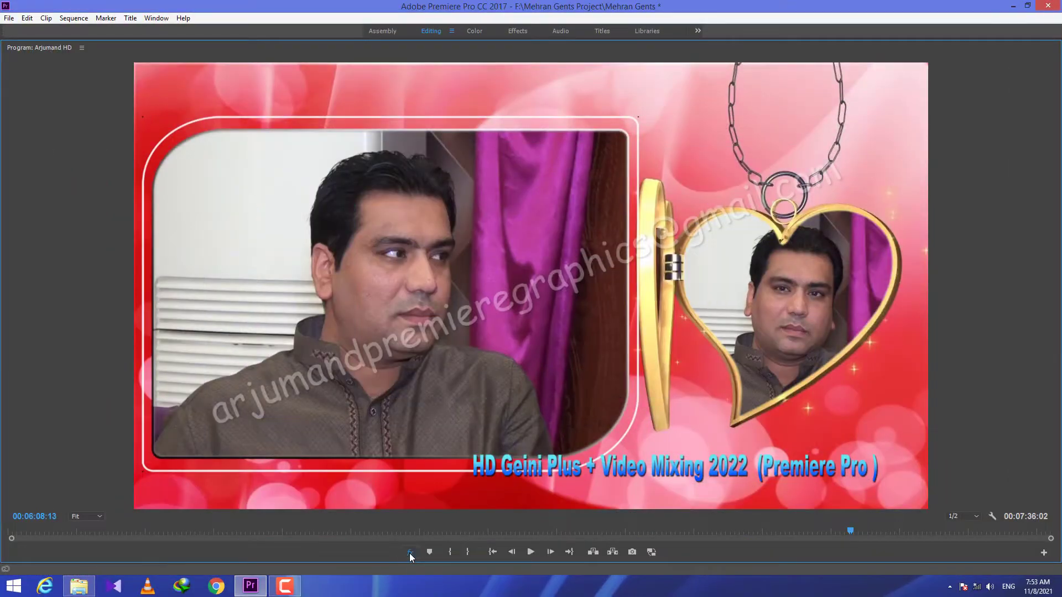
- Return to Premiere Pro and toggle Global FX Mute at 00:06:08:13 and 00:05:33:19 to compare the photo layouts
{"action": "left_click", "coordinate": [409, 553]}
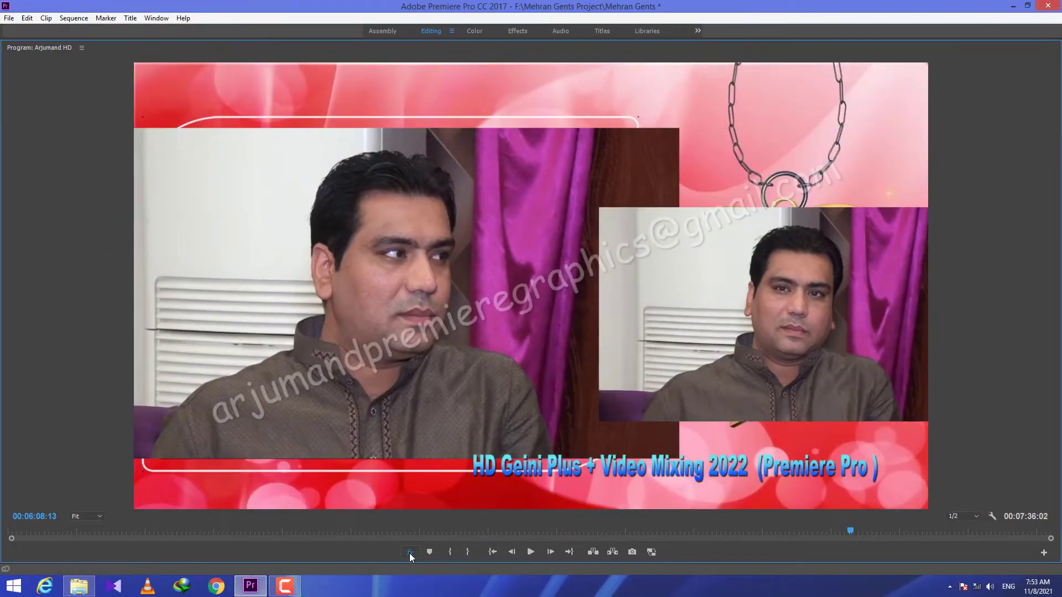
{"action": "left_click", "coordinate": [409, 552]}
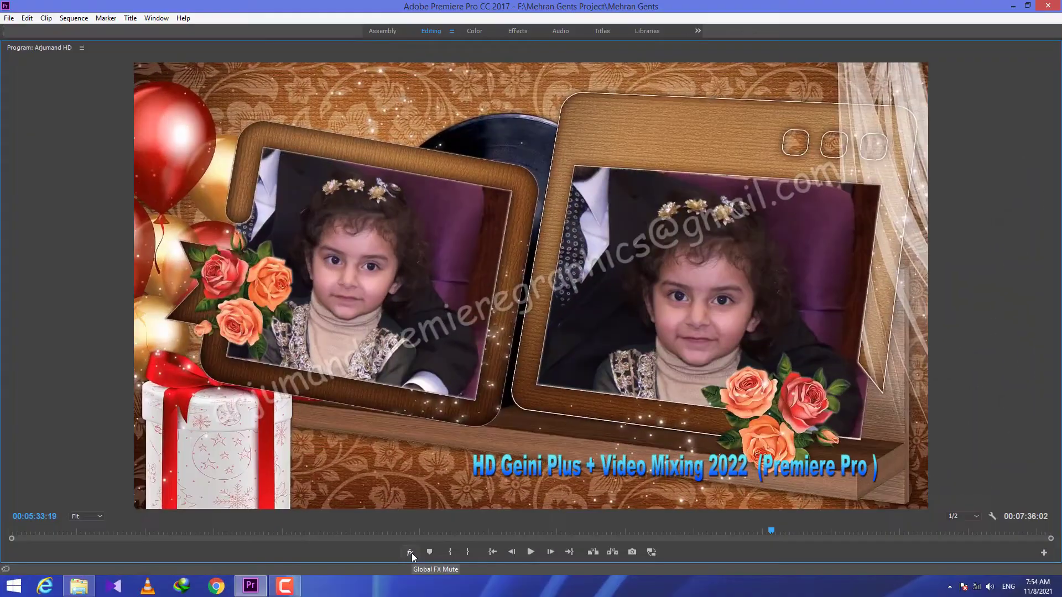
{"action": "left_click", "coordinate": [410, 553]}
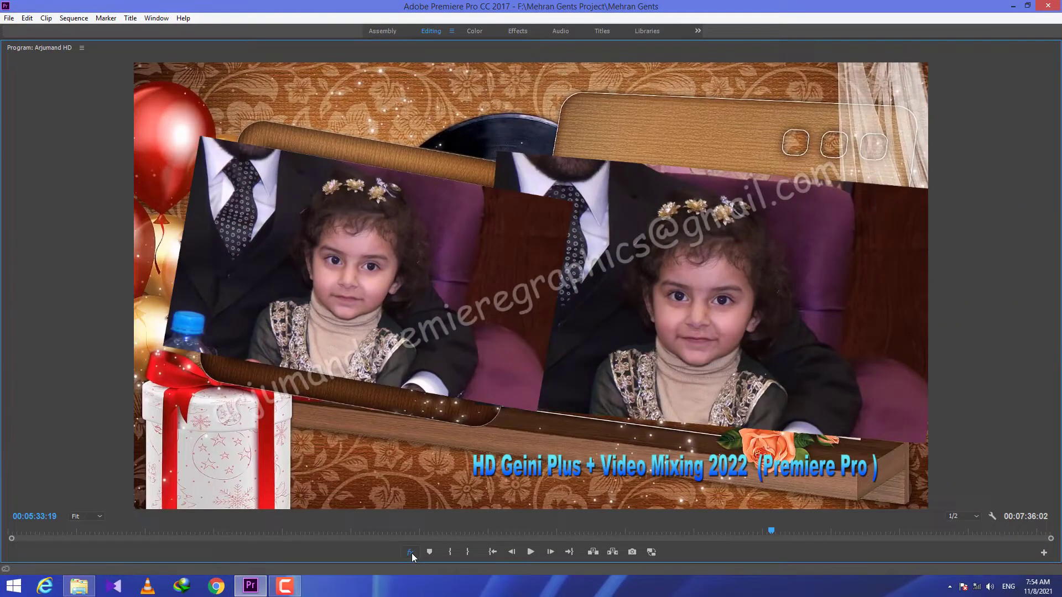